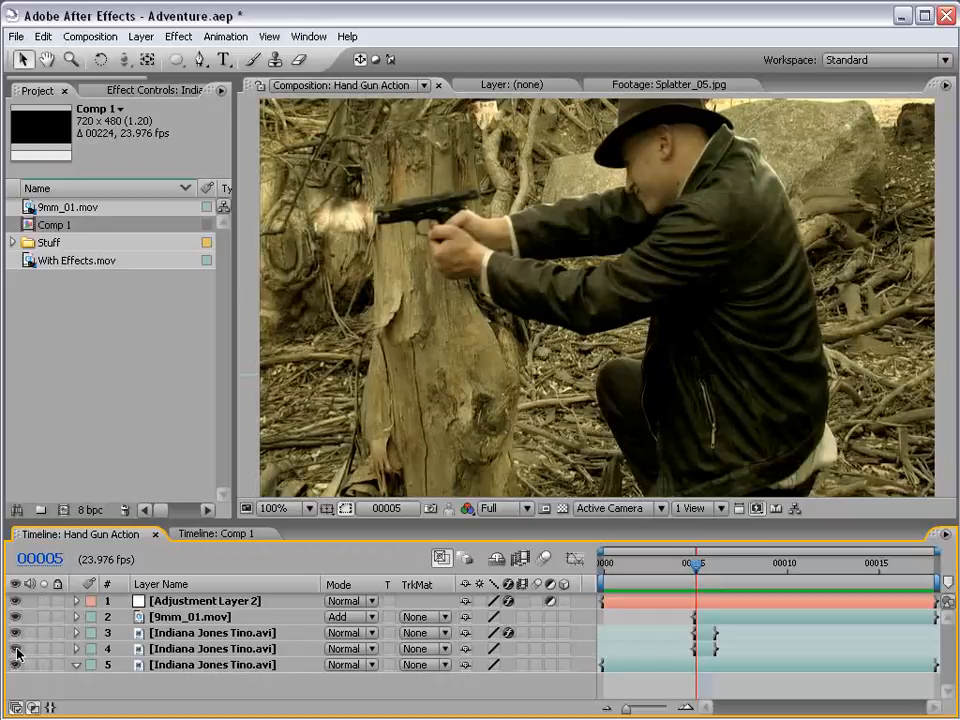
- Step frame by frame through the Hand Gun Action composition to examine the muzzle flash and slide recoil around frame 5
{"action": "key", "text": "Page_Up"}
{"action": "key", "text": "Page_Down"}
{"action": "key", "text": "Page_Down"}
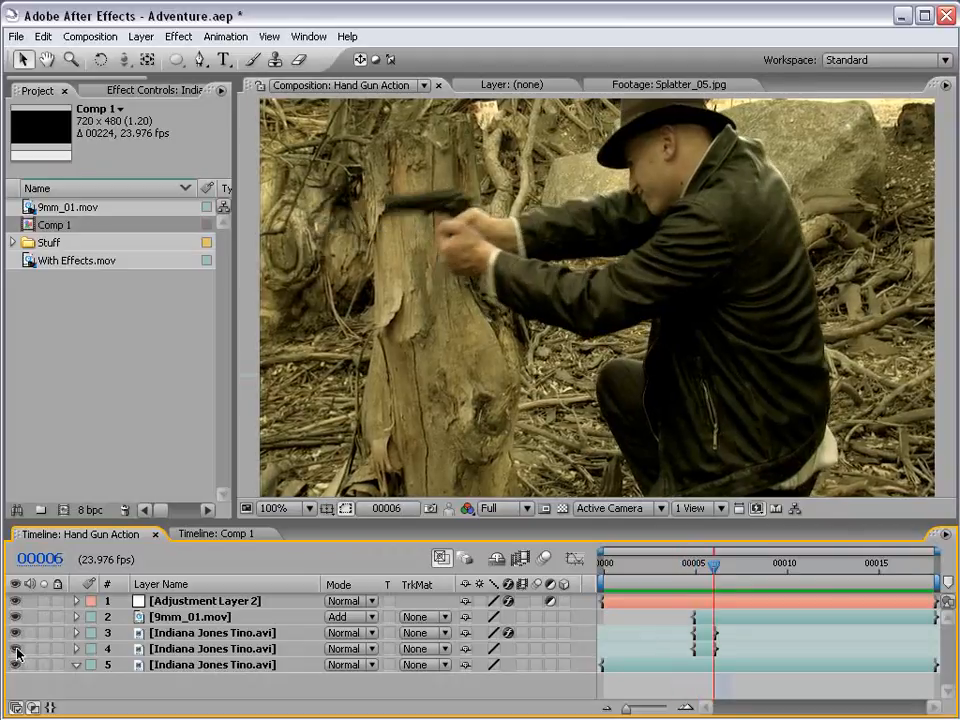
{"action": "key", "text": "Page_Up"}
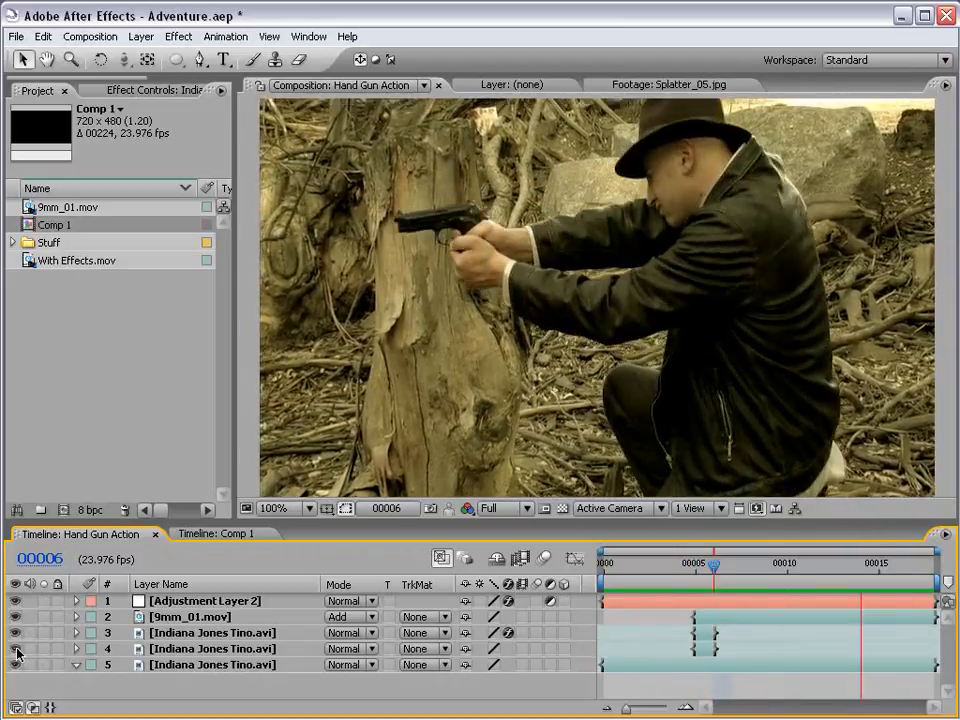
{"action": "key", "text": "space"}
{"action": "key", "text": "Page_Up"}
{"action": "key", "text": "Page_Up"}
{"action": "key", "text": "Page_Up"}
{"action": "key", "text": "Page_Up"}
{"action": "key", "text": "Page_Up"}
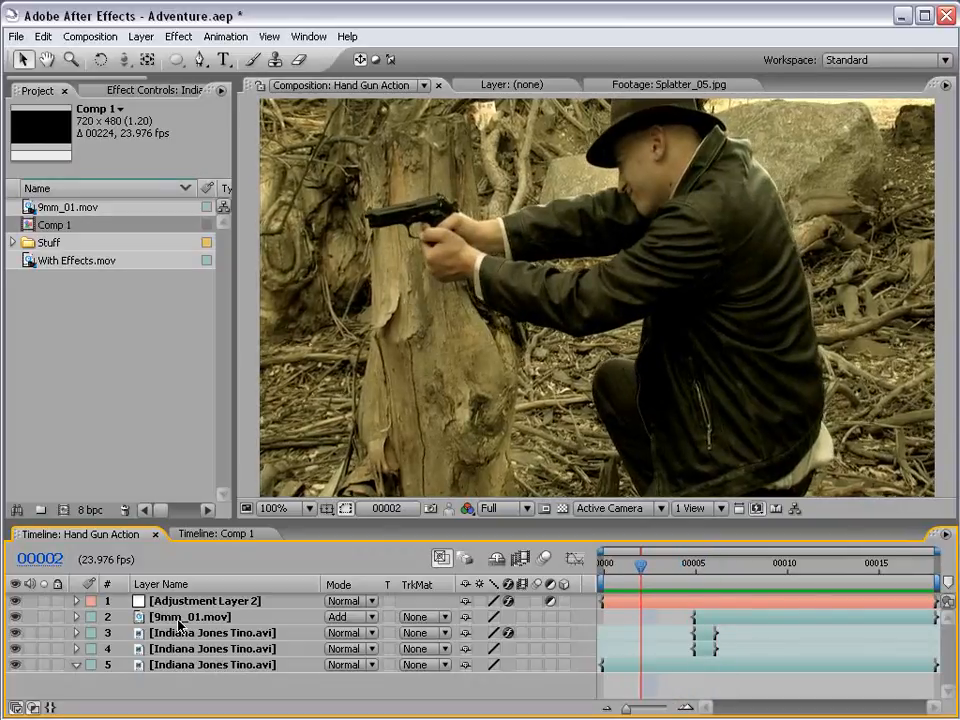
{"action": "key", "text": "Page_Down"}
{"action": "key", "text": "Page_Down"}
{"action": "key", "text": "Page_Down"}
{"action": "key", "text": "Page_Down"}
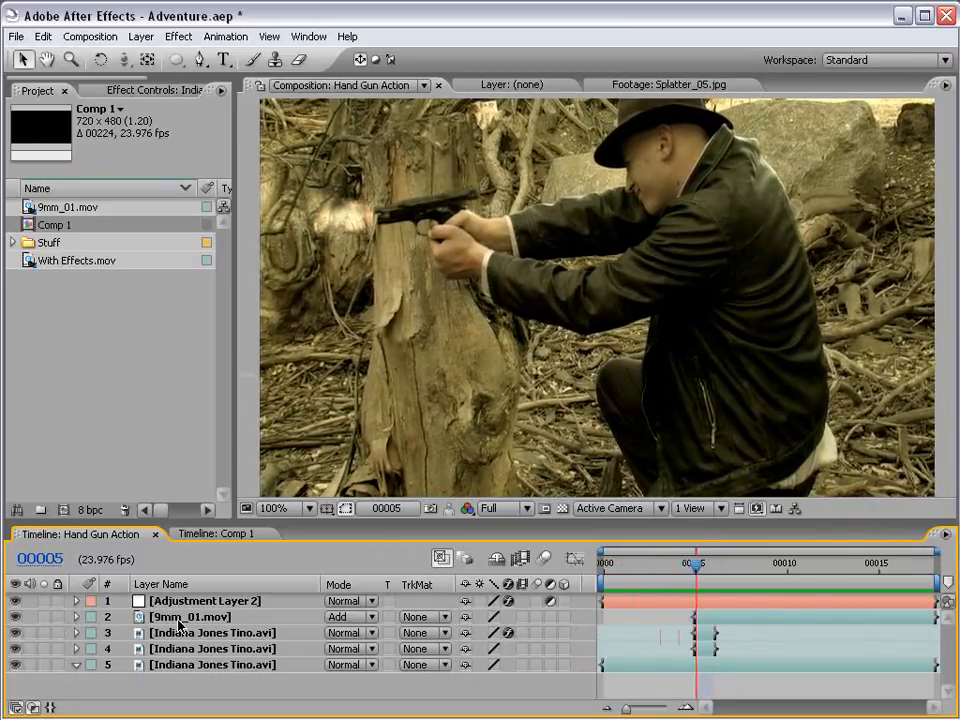
{"action": "key", "text": "Page_Down"}
{"action": "key", "text": "Page_Down"}
{"action": "key", "text": "Page_Down"}
{"action": "key", "text": "Page_Down"}
{"action": "key", "text": "Page_Down"}
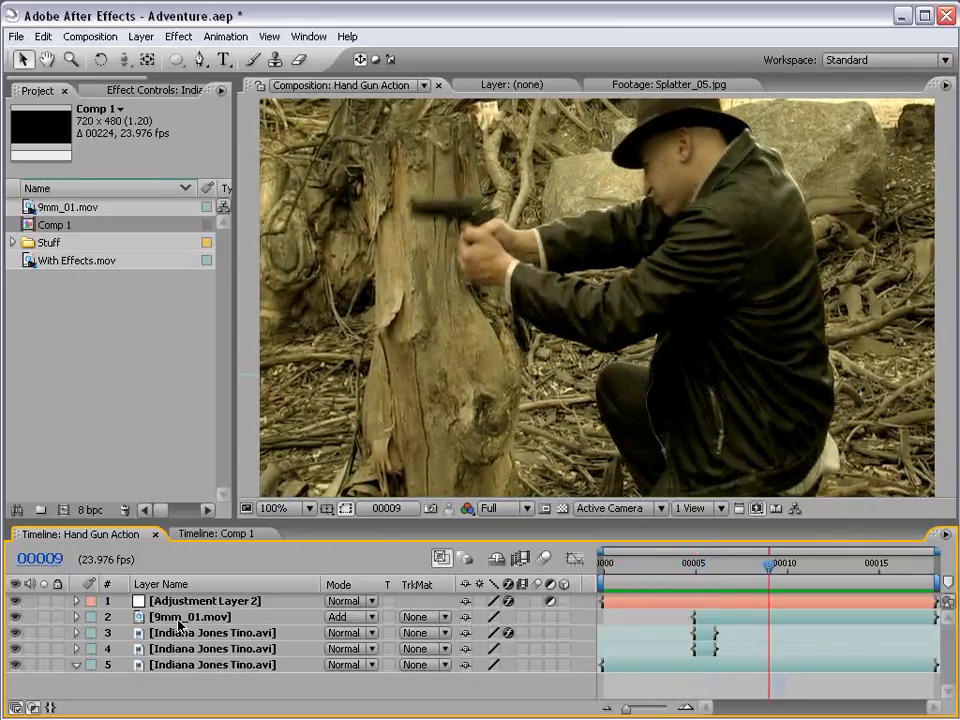
{"action": "key", "text": "Page_Down"}
{"action": "key", "text": "Page_Down"}
{"action": "key", "text": "Page_Down"}
{"action": "key", "text": "Page_Down"}
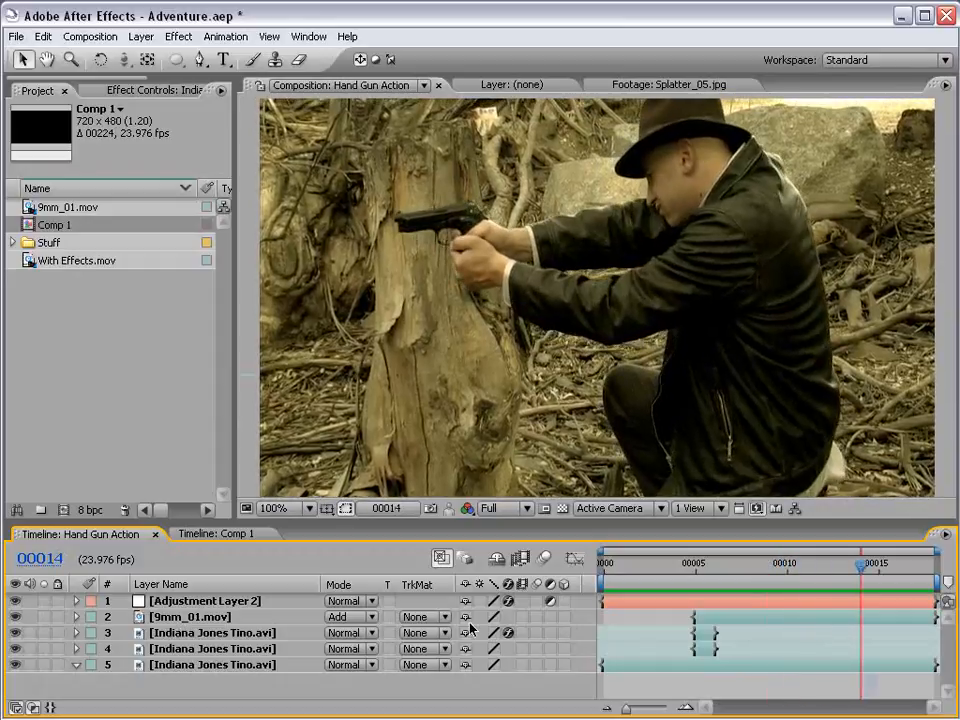
- Preview the Hand Gun Action composition from frame 0, and stop the playback
{"action": "mouse_move", "coordinate": [606, 562]}
{"action": "left_mouse_down"}
{"action": "mouse_move", "coordinate": [826, 570]}
{"action": "mouse_move", "coordinate": [600, 573]}
{"action": "left_mouse_up"}
{"action": "key", "text": "KP_0"}
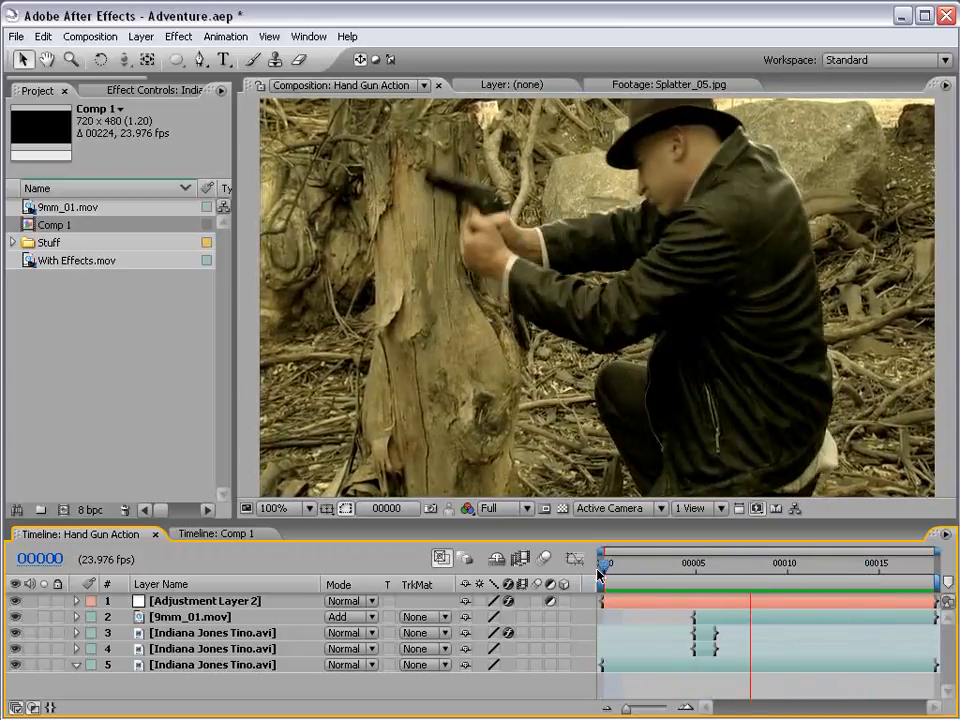
{"action": "key", "text": "space"}
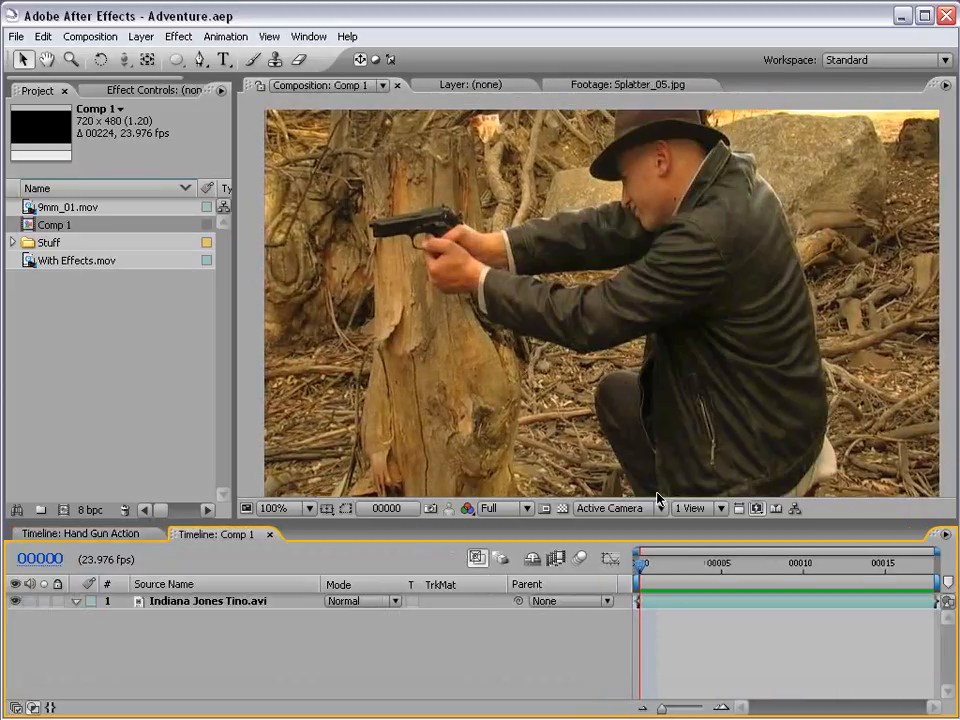
- In Comp 1, go to frame 5 and duplicate the Indiana Jones Tino.avi layer
{"action": "left_click_drag", "start_coordinate": [653, 568], "coordinate": [740, 572]}
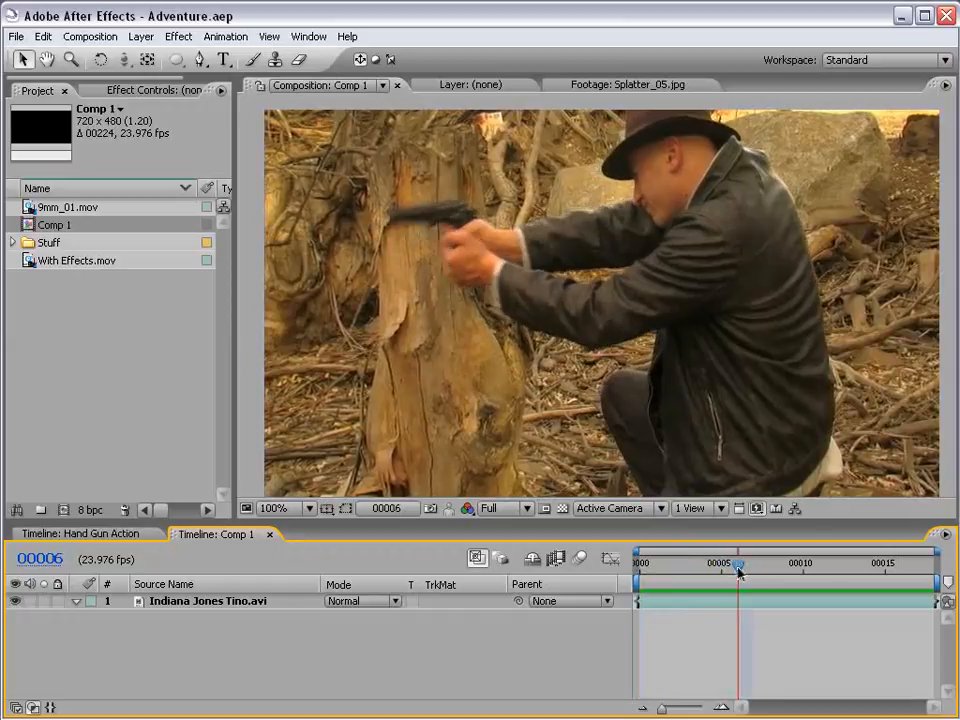
{"action": "key", "text": "Page_Up"}
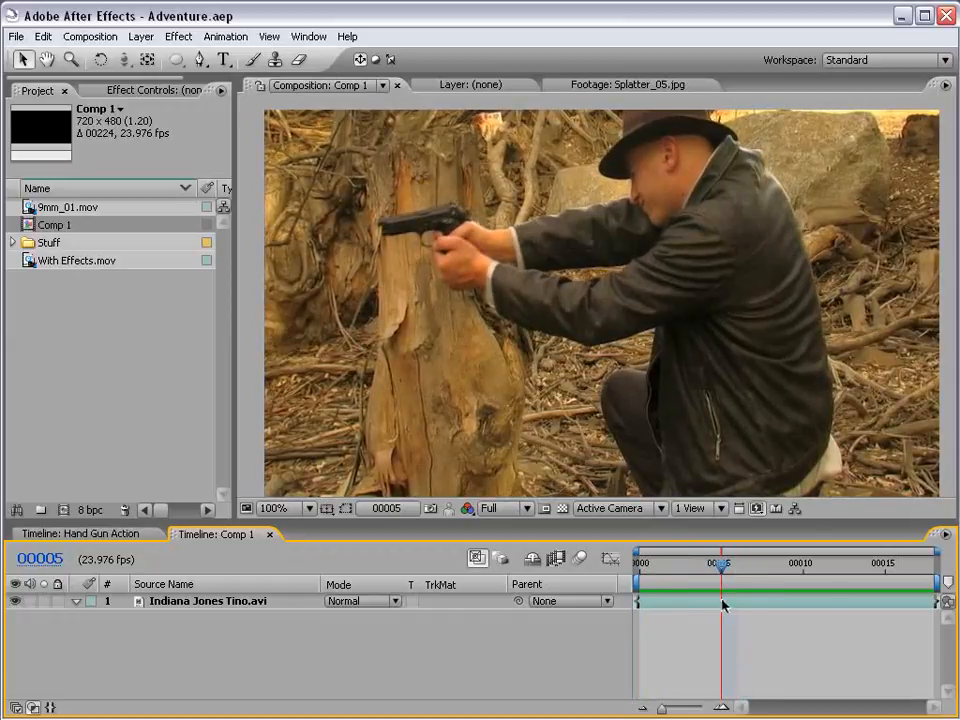
{"action": "left_click", "coordinate": [170, 601]}
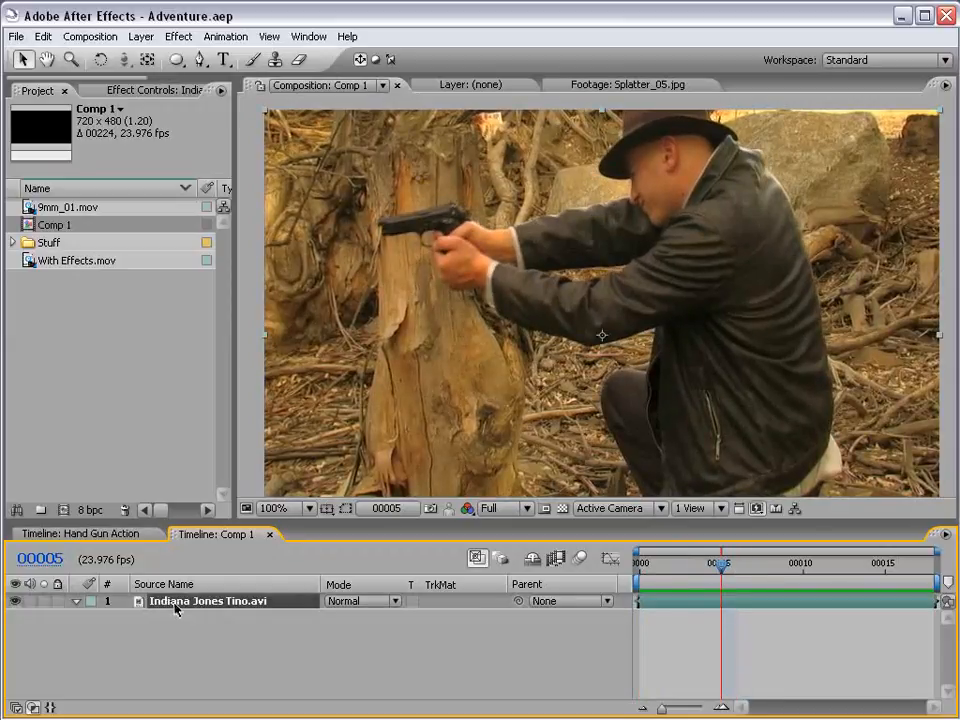
{"action": "key", "text": "ctrl+d"}
{"action": "key", "text": "ctrl+z"}
{"action": "left_click", "coordinate": [43, 36]}
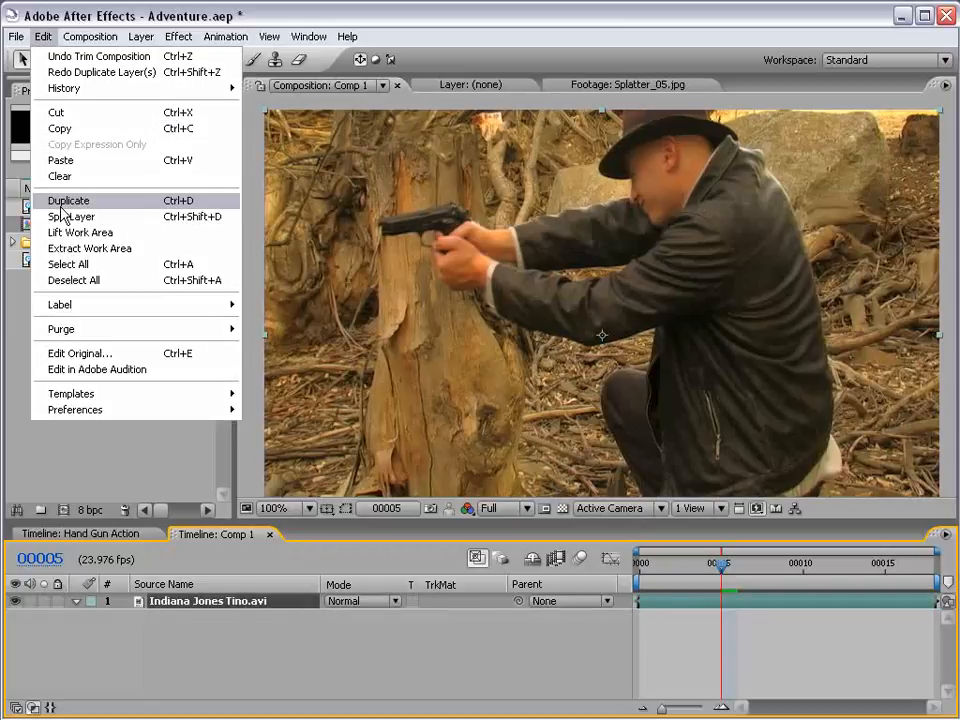
{"action": "left_click", "coordinate": [62, 202]}
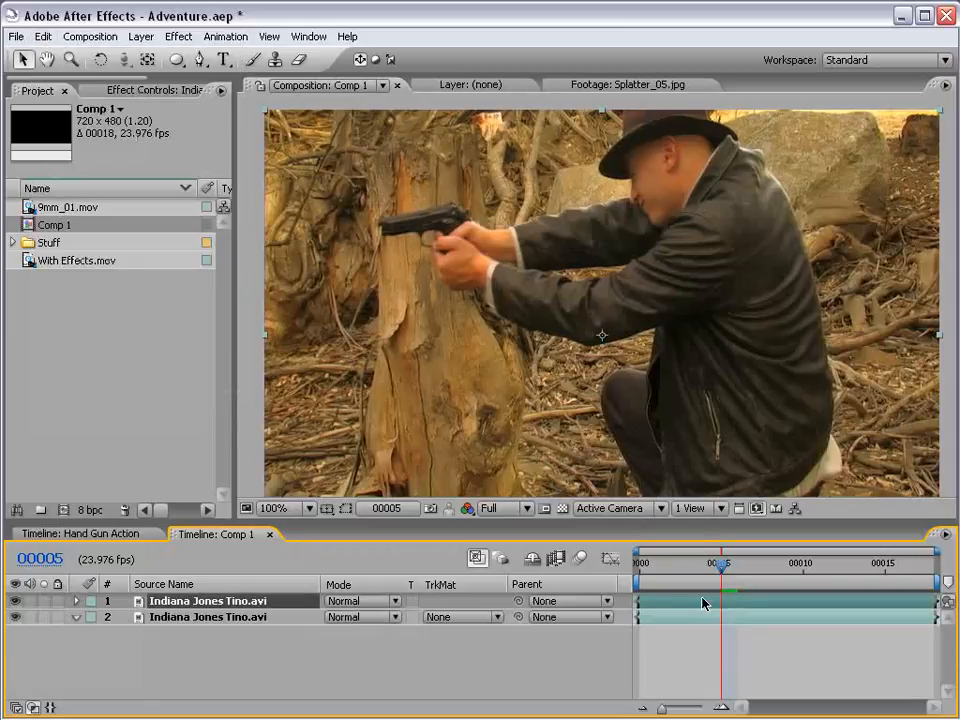
- Draw a closed five-point Pen mask around the pistol's slide on the top layer, and lower its upper rear point slightly
{"action": "key", "text": "space"}
{"action": "left_click_drag", "start_coordinate": [448, 250], "coordinate": [553, 343]}
{"action": "scroll", "coordinate": [526, 322], "scroll_direction": "up", "scroll_amount": 1}
{"action": "left_click", "coordinate": [200, 60]}
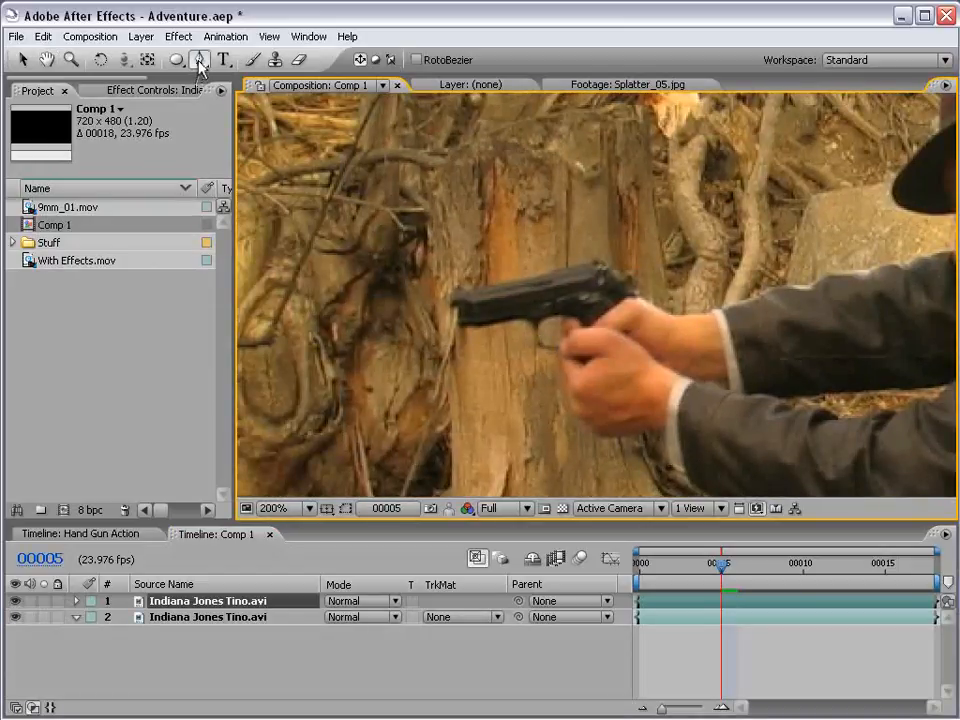
{"action": "scroll", "coordinate": [491, 306], "scroll_direction": "up", "scroll_amount": 1}
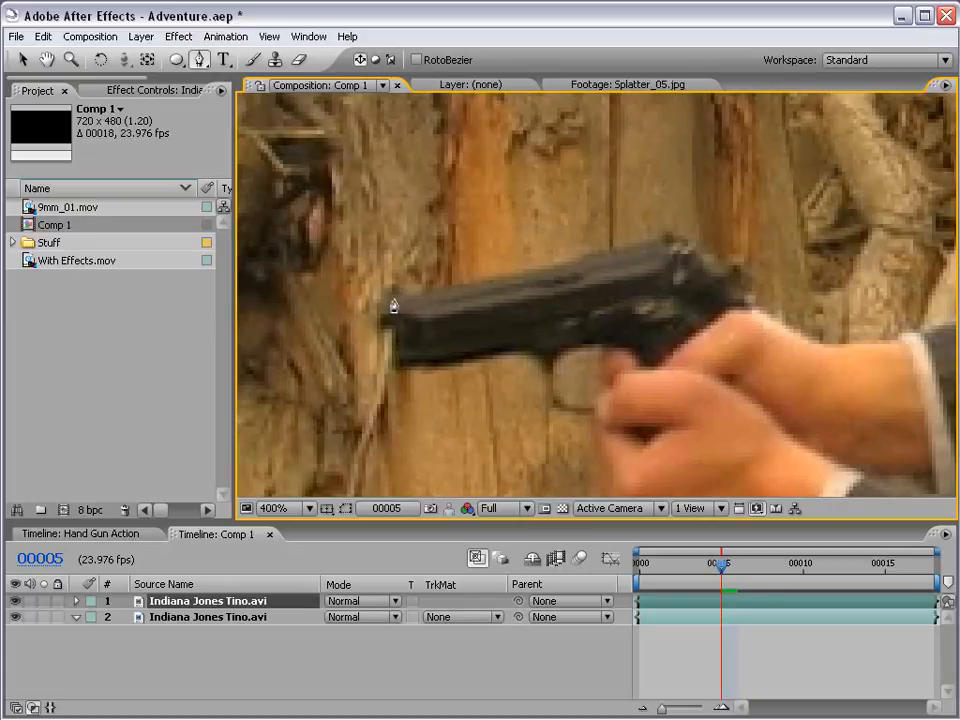
{"action": "left_click", "coordinate": [394, 301]}
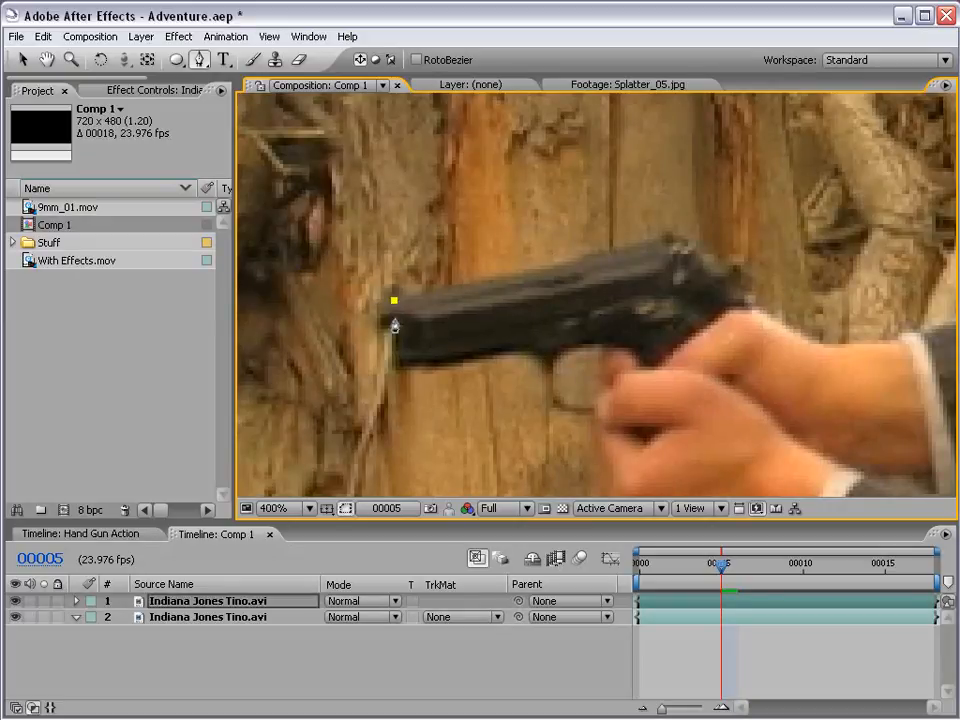
{"action": "left_click", "coordinate": [394, 346]}
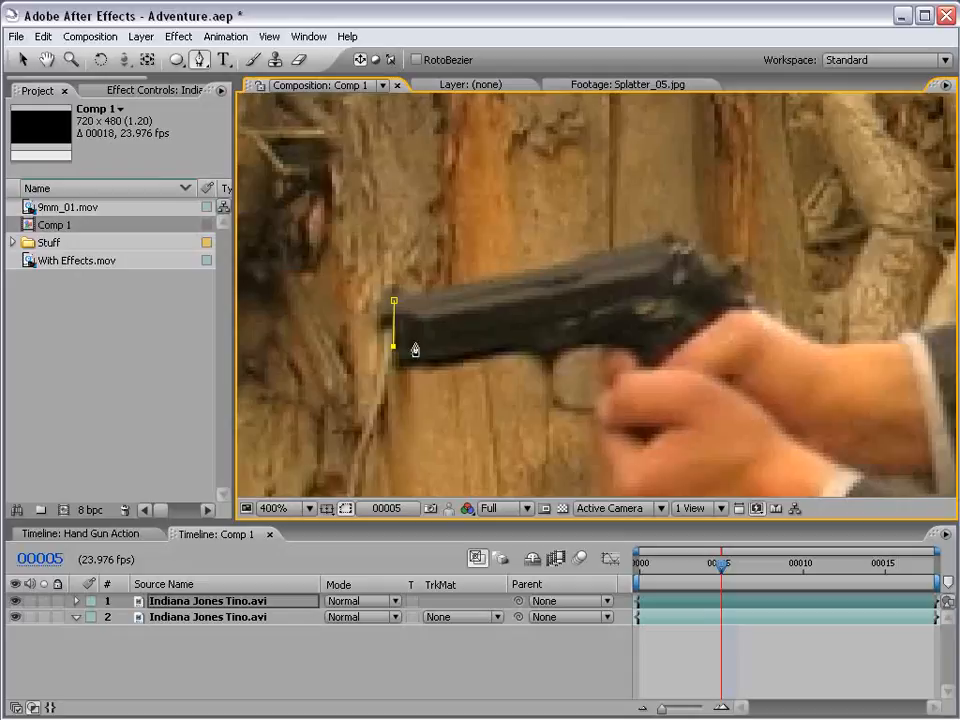
{"action": "left_click", "coordinate": [703, 277]}
{"action": "left_click", "coordinate": [701, 257]}
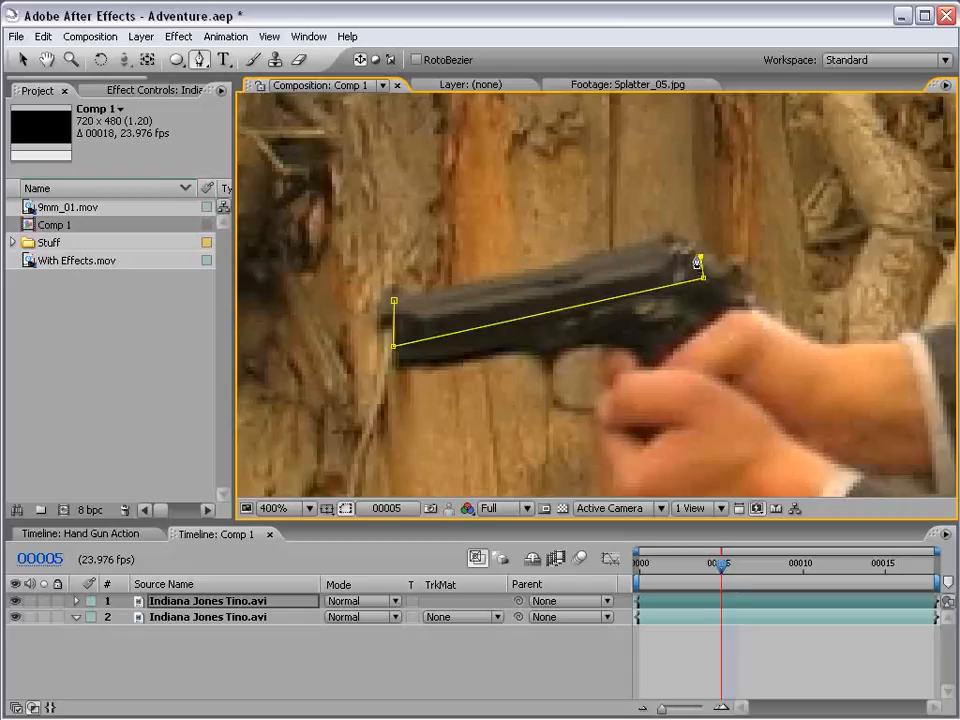
{"action": "left_click", "coordinate": [677, 230]}
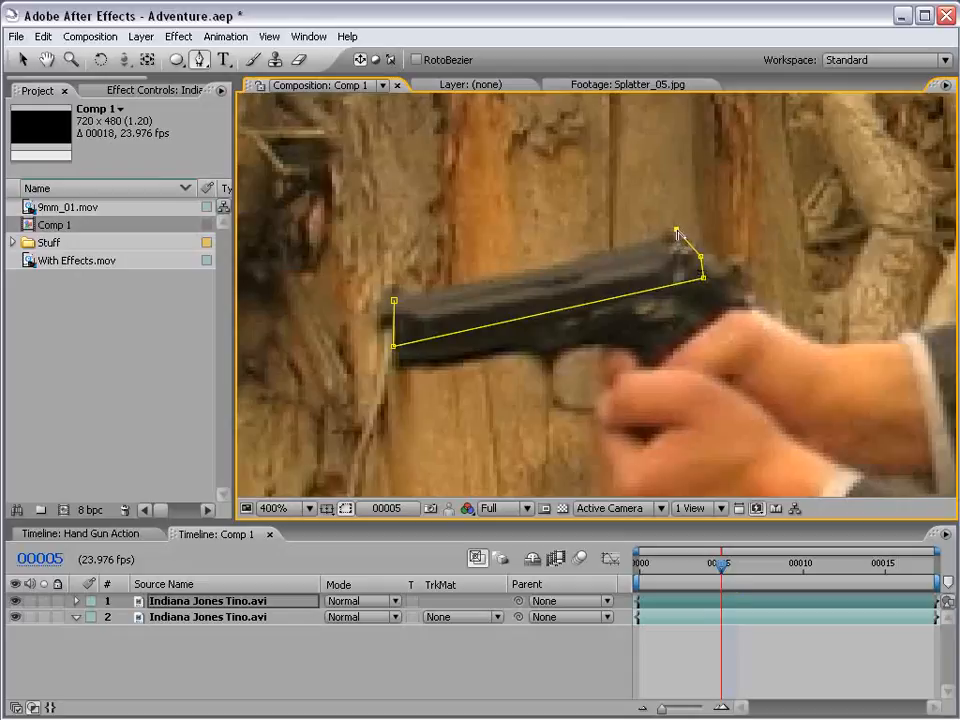
{"action": "left_click", "coordinate": [396, 302]}
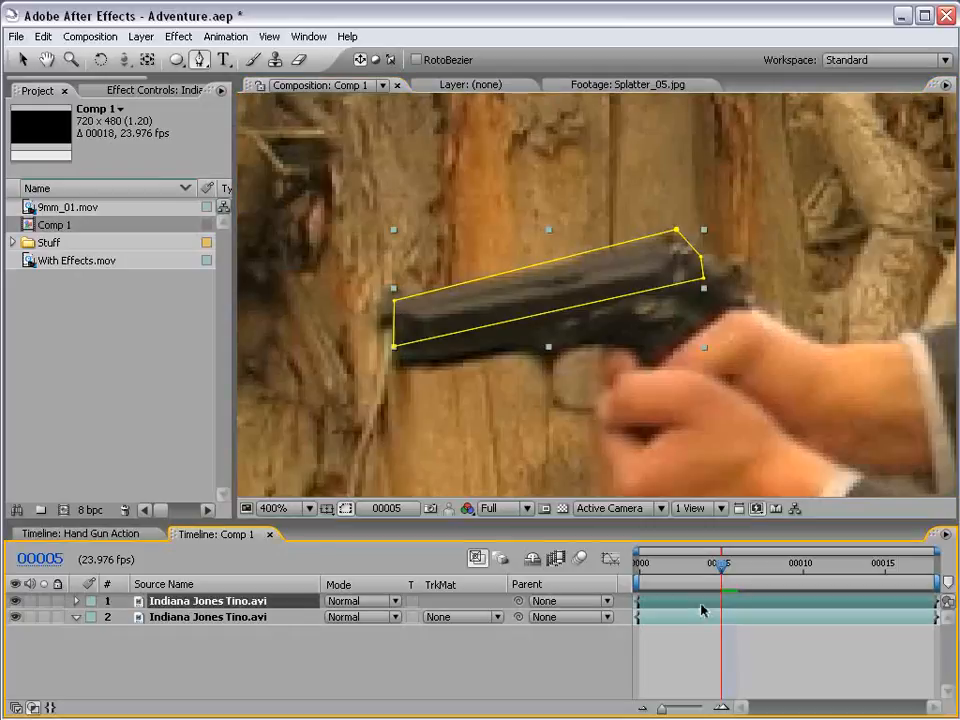
{"action": "key", "text": "v"}
{"action": "left_click", "coordinate": [676, 235]}
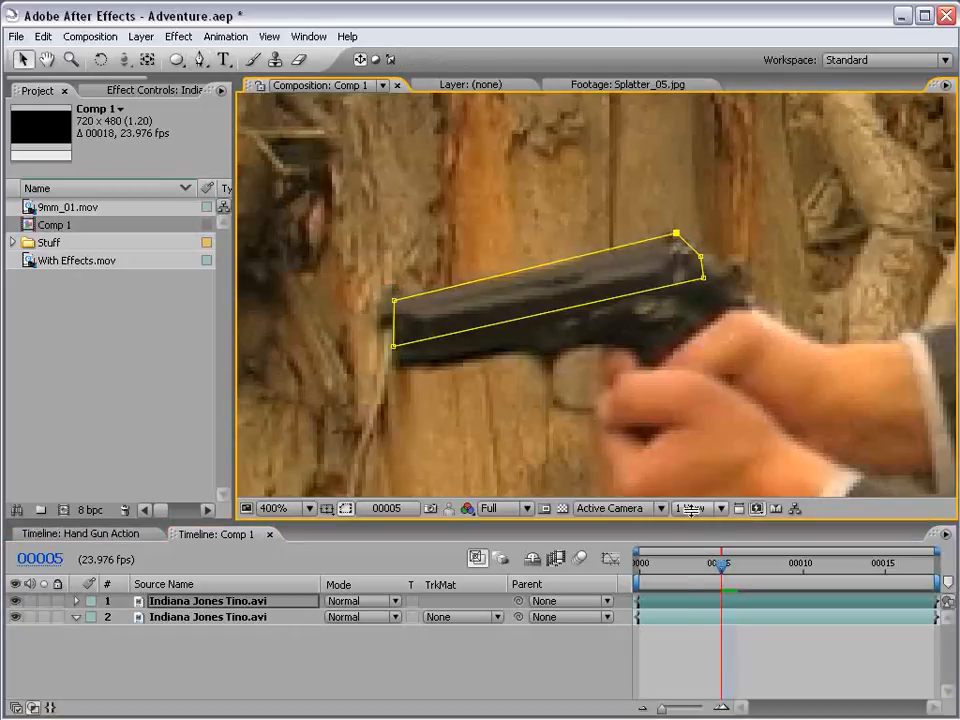
- Trim the masked top layer at both ends so it covers only frame 5
{"action": "left_click", "coordinate": [709, 601]}
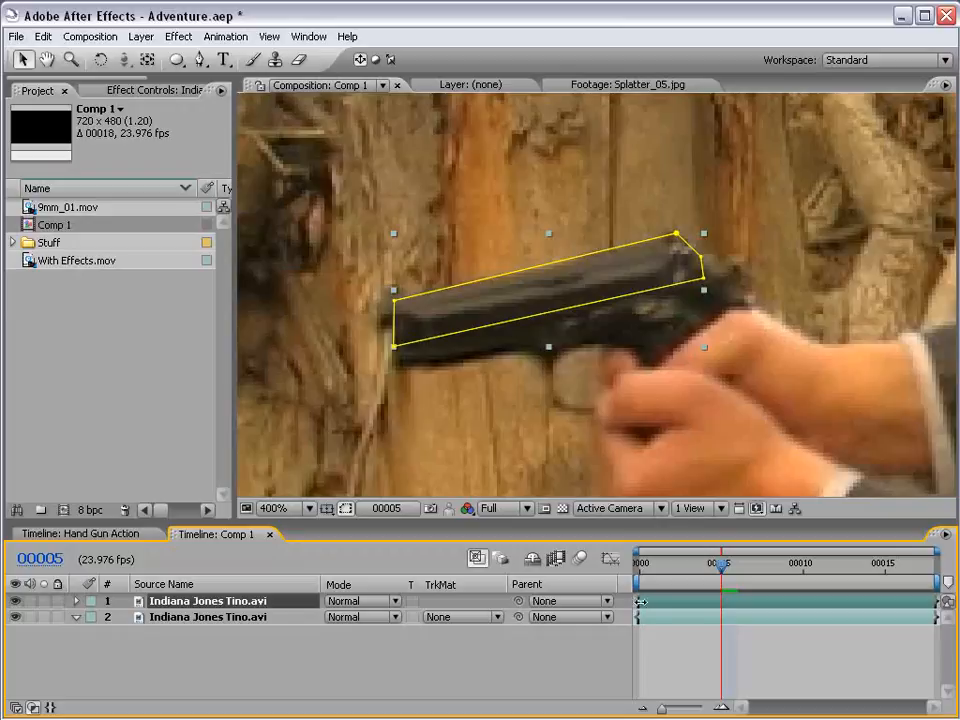
{"action": "left_click_drag", "start_coordinate": [640, 601], "coordinate": [720, 601]}
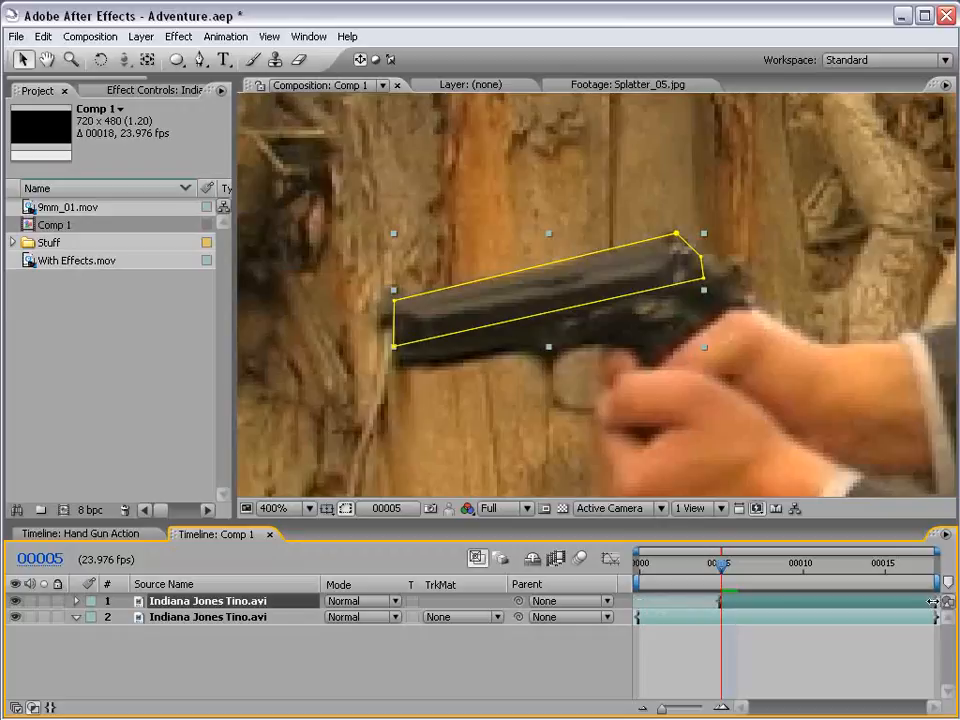
{"action": "left_click_drag", "start_coordinate": [930, 601], "coordinate": [722, 567]}
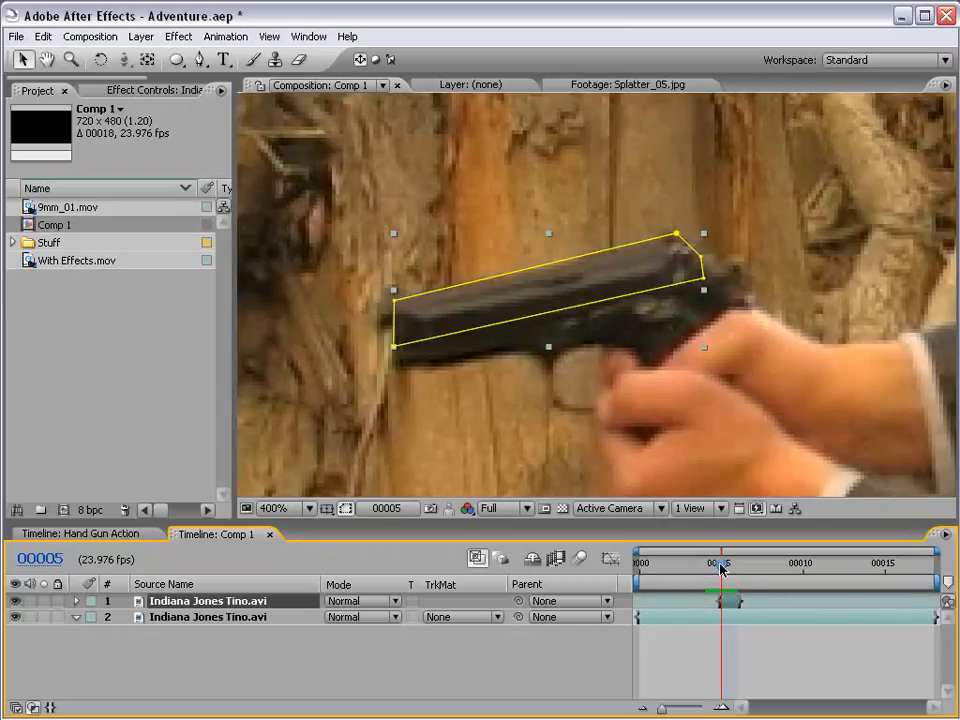
{"action": "left_click", "coordinate": [784, 672]}
{"action": "left_click", "coordinate": [730, 602]}
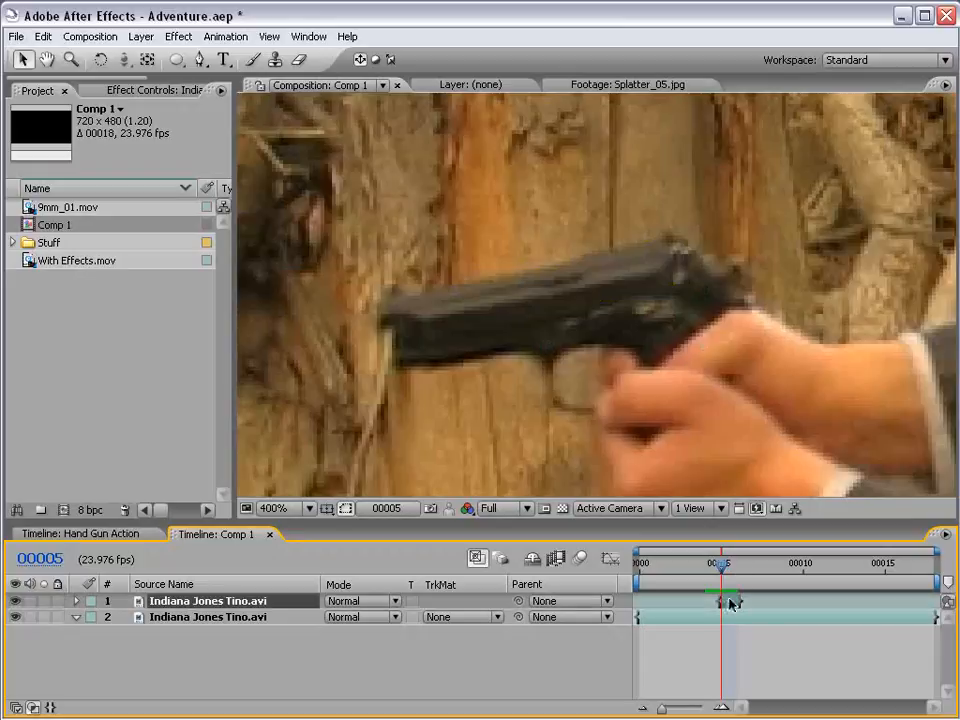
- Hide the mask outline, shift the masked slide backward along the gun toward the shooter, and compare with the previous frame
{"action": "left_click", "coordinate": [345, 509]}
{"action": "left_click", "coordinate": [345, 509]}
{"action": "left_click", "coordinate": [345, 509]}
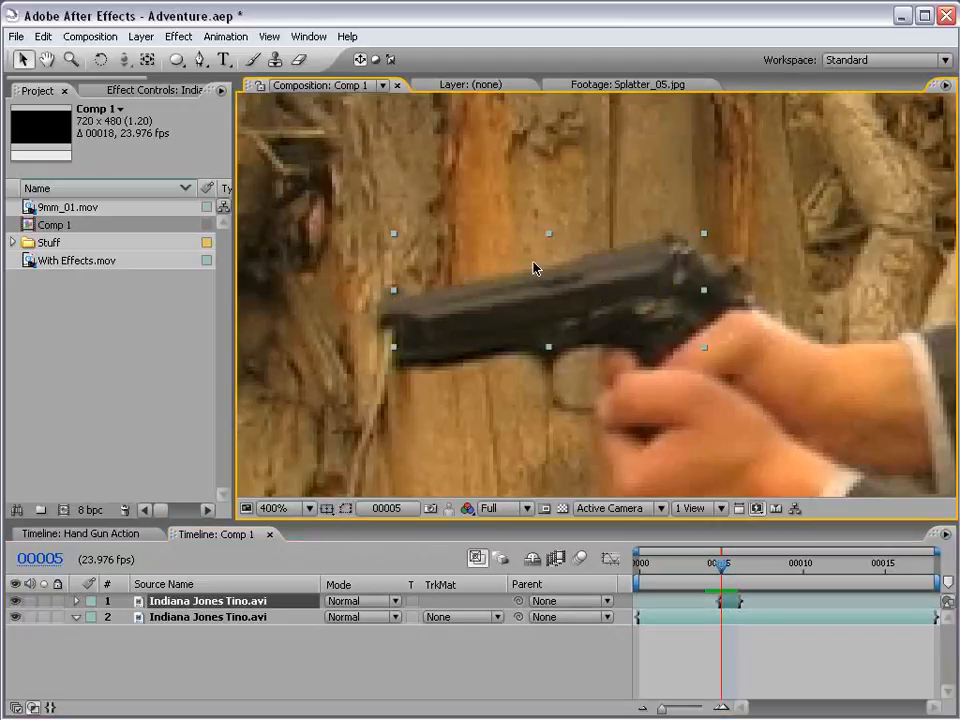
{"action": "left_click_drag", "start_coordinate": [491, 321], "coordinate": [562, 297]}
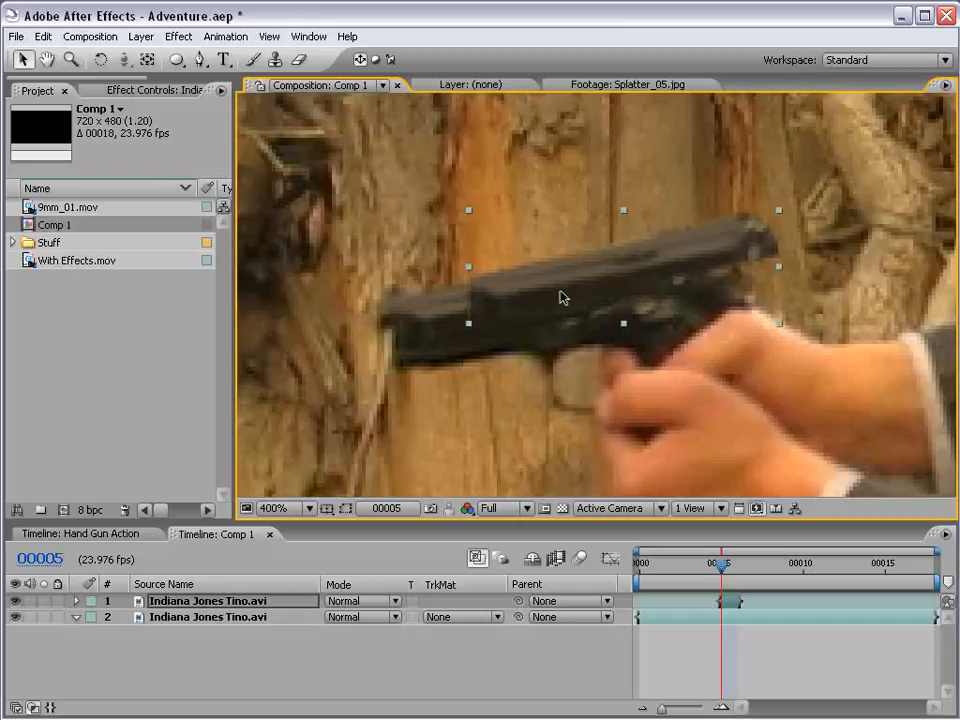
{"action": "left_click", "coordinate": [757, 627]}
{"action": "scroll", "coordinate": [563, 287], "scroll_direction": "down", "scroll_amount": 1}
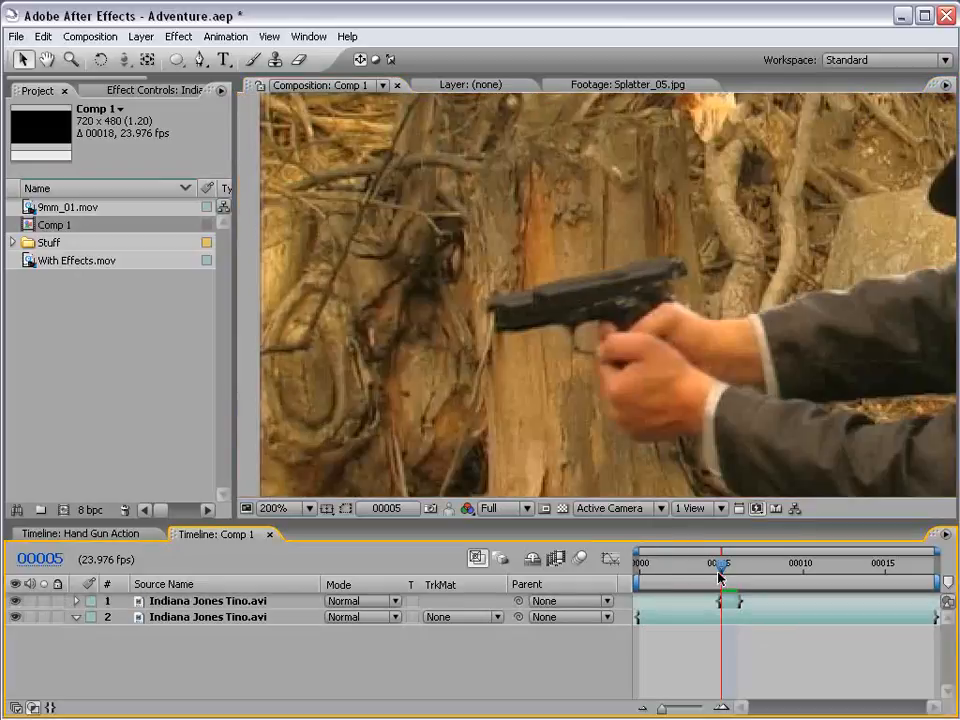
{"action": "key", "text": "Page_Up"}
{"action": "key", "text": "Page_Down"}
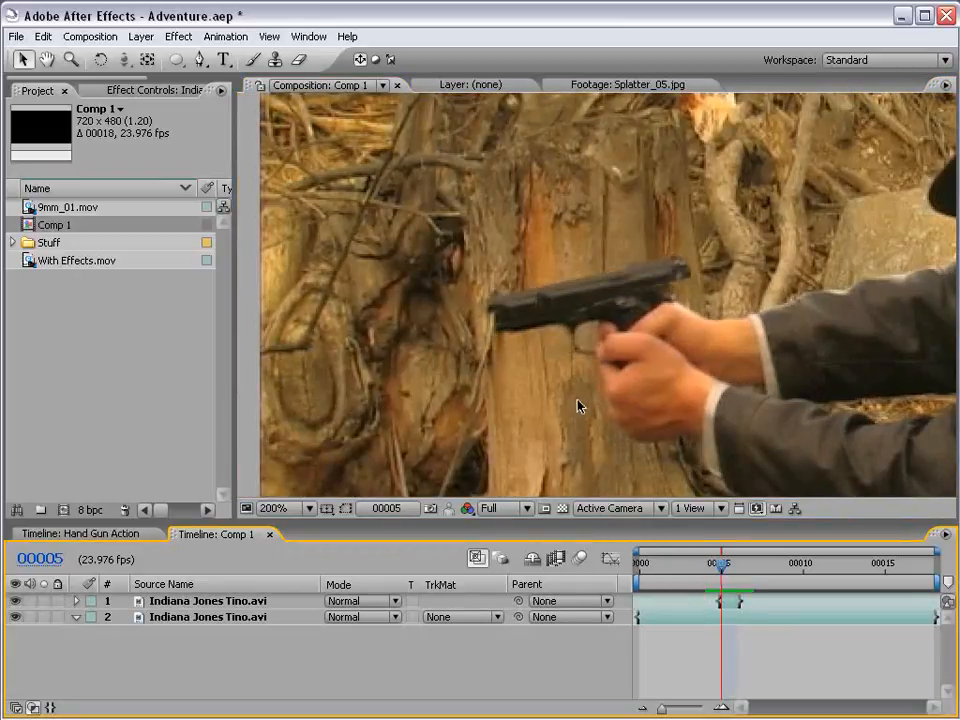
- Apply the Directional Blur effect to the masked slide layer
{"action": "left_click", "coordinate": [606, 295]}
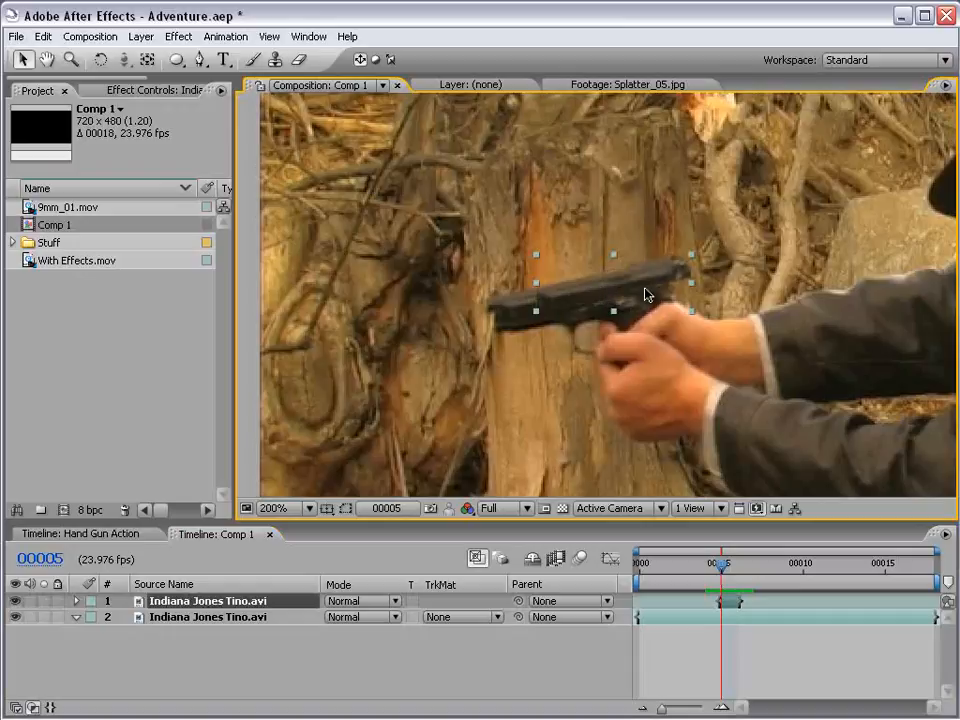
{"action": "left_click", "coordinate": [179, 37]}
{"action": "mouse_move", "coordinate": [214, 158]}
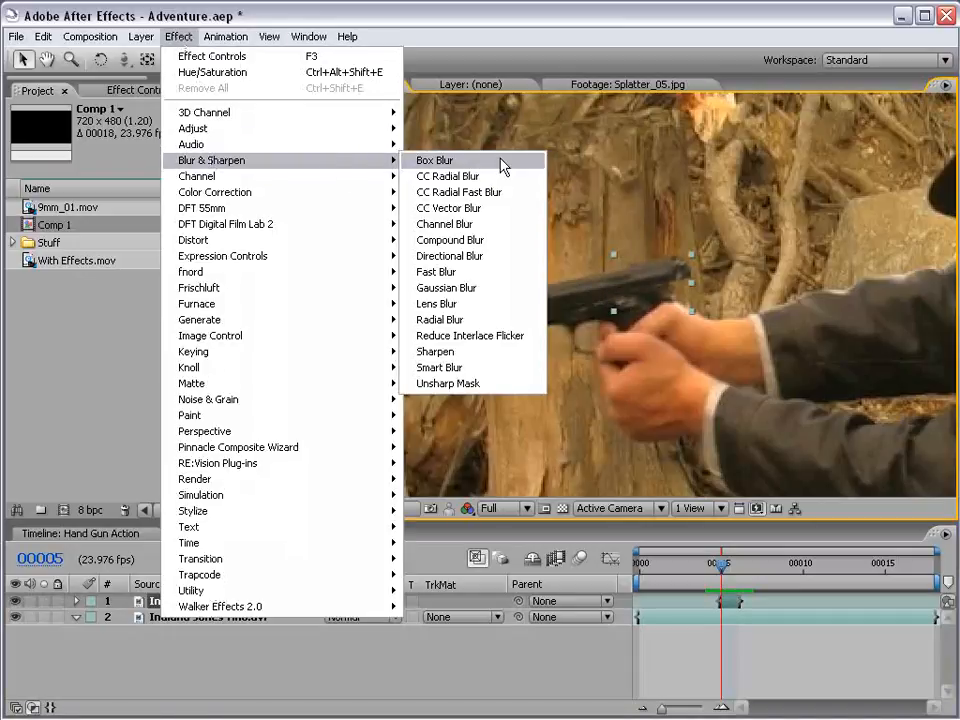
{"action": "left_click", "coordinate": [478, 257]}
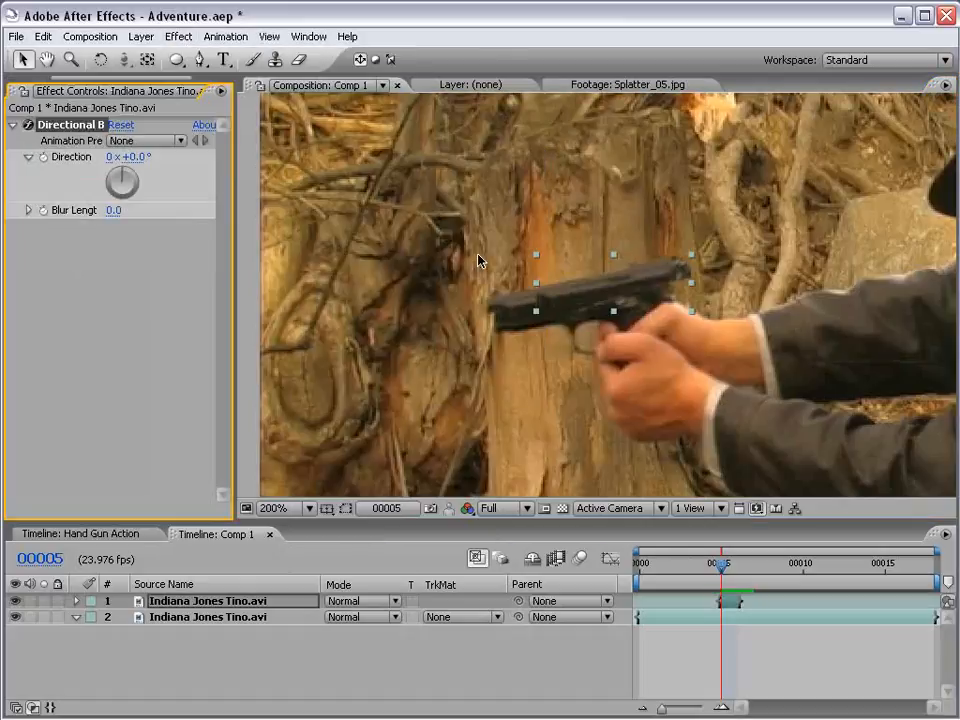
- Set the Directional Blur's Direction to -101° along the barrel and its Blur Length to 11.6
{"action": "left_click_drag", "start_coordinate": [110, 188], "coordinate": [104, 190]}
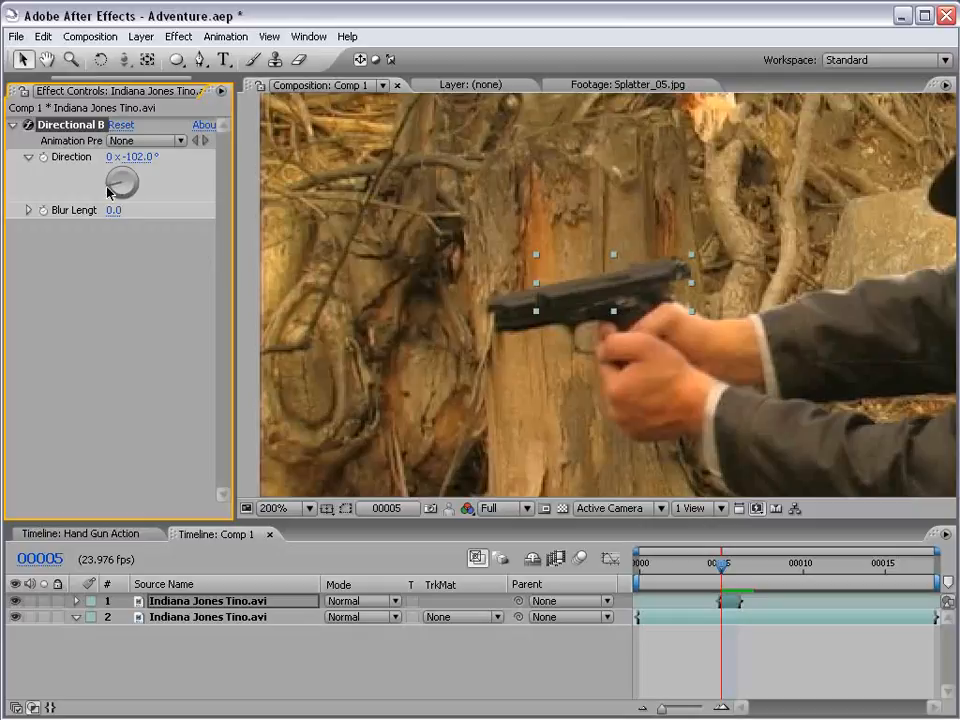
{"action": "left_click_drag", "start_coordinate": [143, 210], "coordinate": [263, 177]}
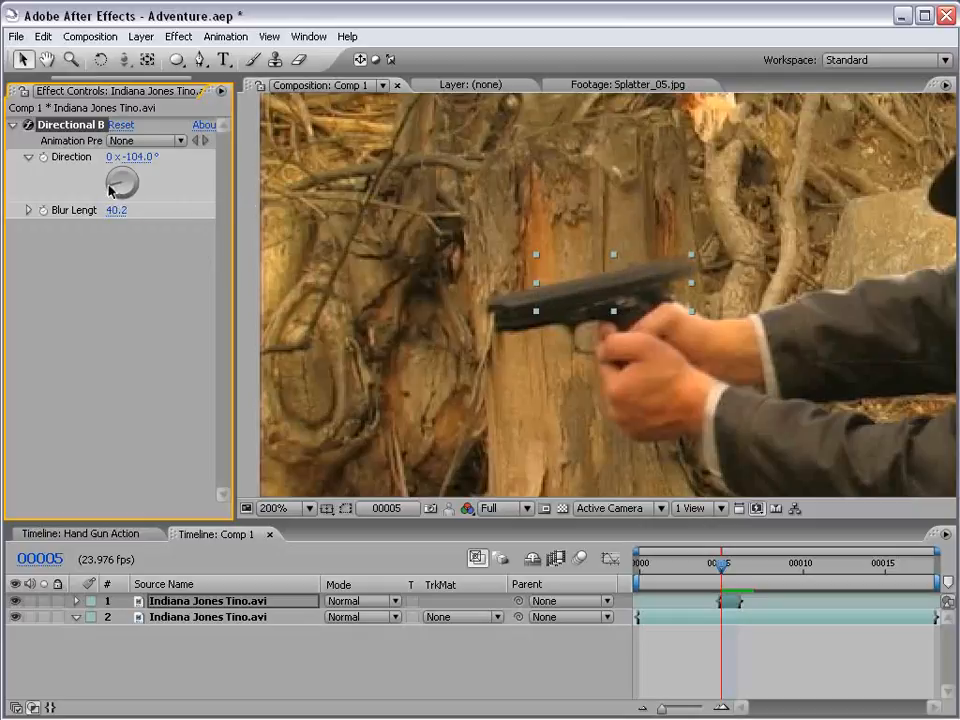
{"action": "left_click_drag", "start_coordinate": [111, 189], "coordinate": [108, 189]}
{"action": "left_click_drag", "start_coordinate": [108, 210], "coordinate": [84, 212]}
{"action": "left_click", "coordinate": [27, 211]}
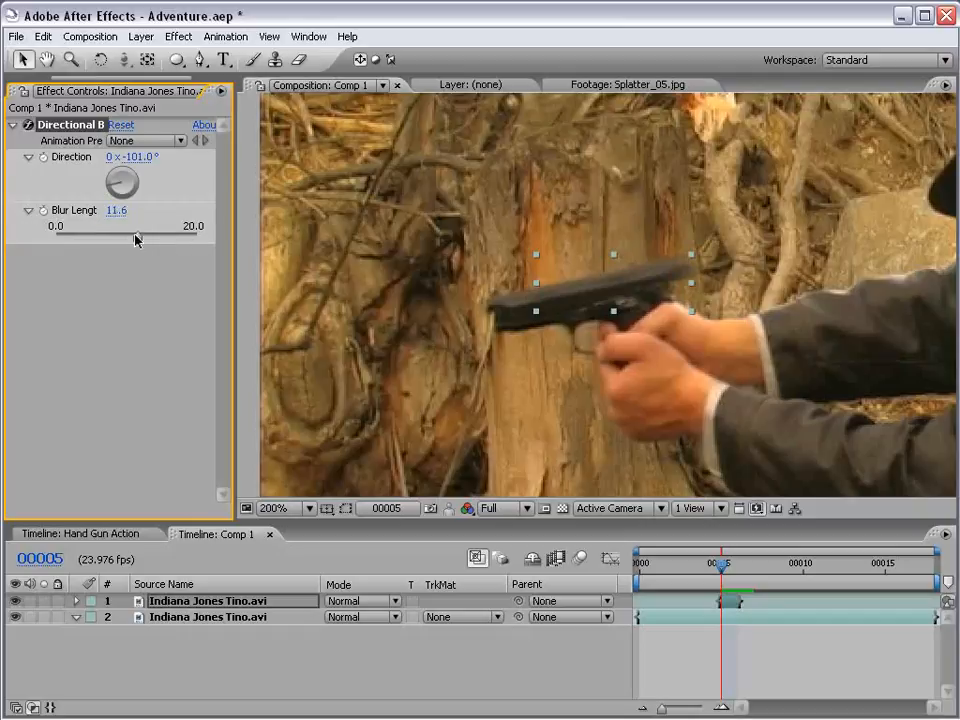
- Set the Directional Blur's Blur Length to 5.9 and compare frame 5 with the previous frame
{"action": "left_click_drag", "start_coordinate": [136, 238], "coordinate": [27, 238]}
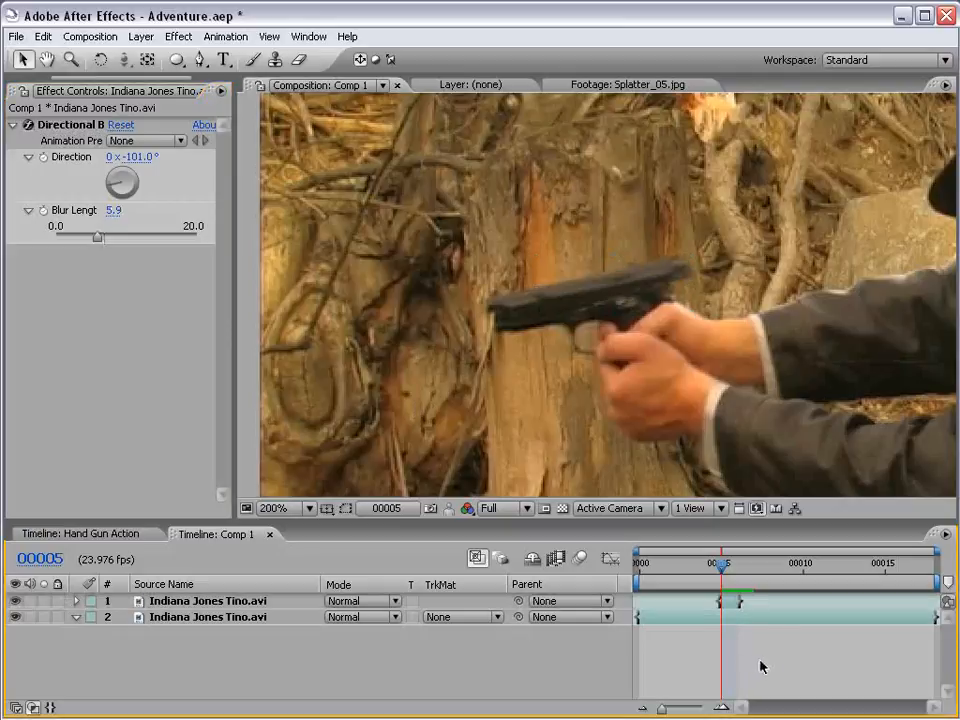
{"action": "scroll", "coordinate": [664, 375], "scroll_direction": "down", "scroll_amount": 1}
{"action": "scroll", "coordinate": [663, 375], "scroll_direction": "up", "scroll_amount": 1}
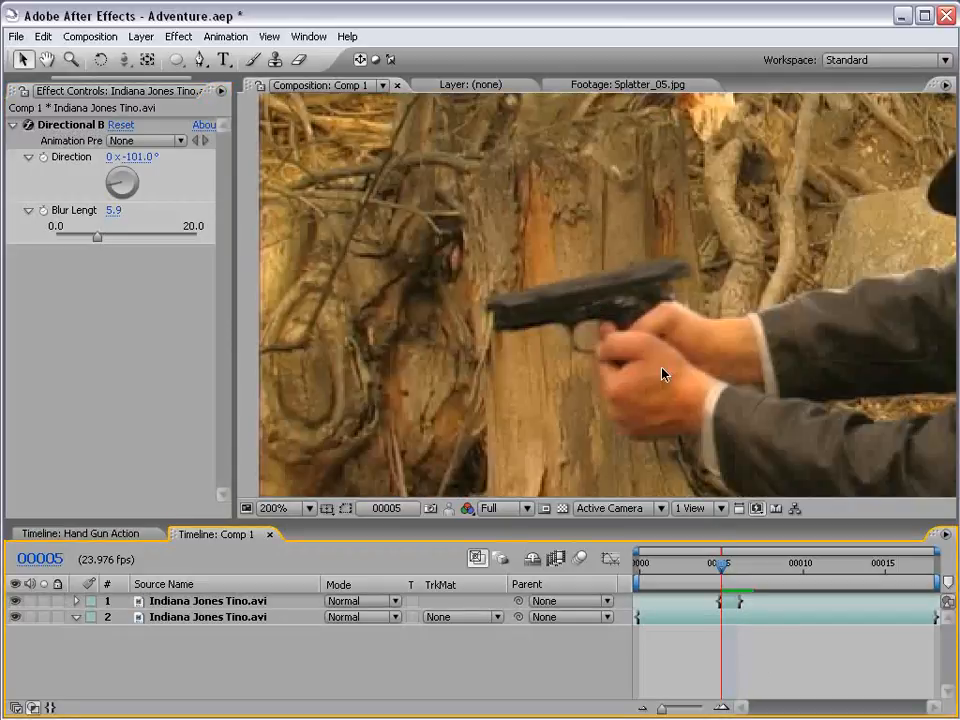
{"action": "key", "text": "Page_Up"}
{"action": "key", "text": "Page_Down"}
{"action": "key", "text": "Page_Up"}
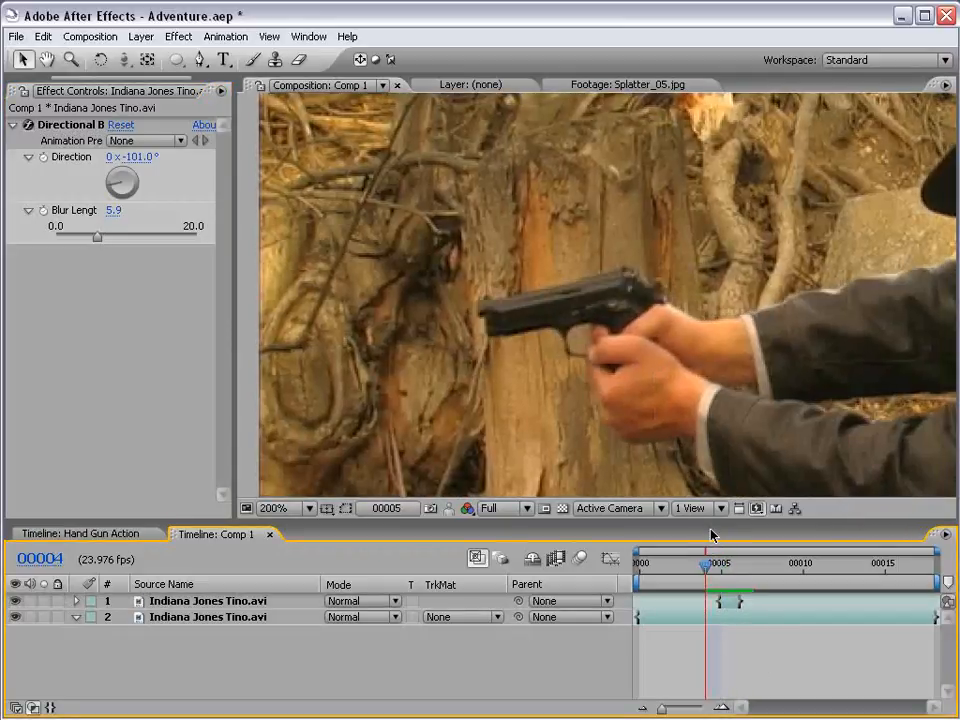
{"action": "key", "text": "Page_Down"}
- Try nudging the masked slide layer slightly farther back along the gun
{"action": "left_click", "coordinate": [731, 599]}
{"action": "key", "text": "Up"}
{"action": "key", "text": "Right"}
{"action": "key", "text": "Right"}
{"action": "key", "text": "Right"}
{"action": "key", "text": "Right"}
{"action": "key", "text": "Right"}
{"action": "key", "text": "Right"}
{"action": "key", "text": "Right"}
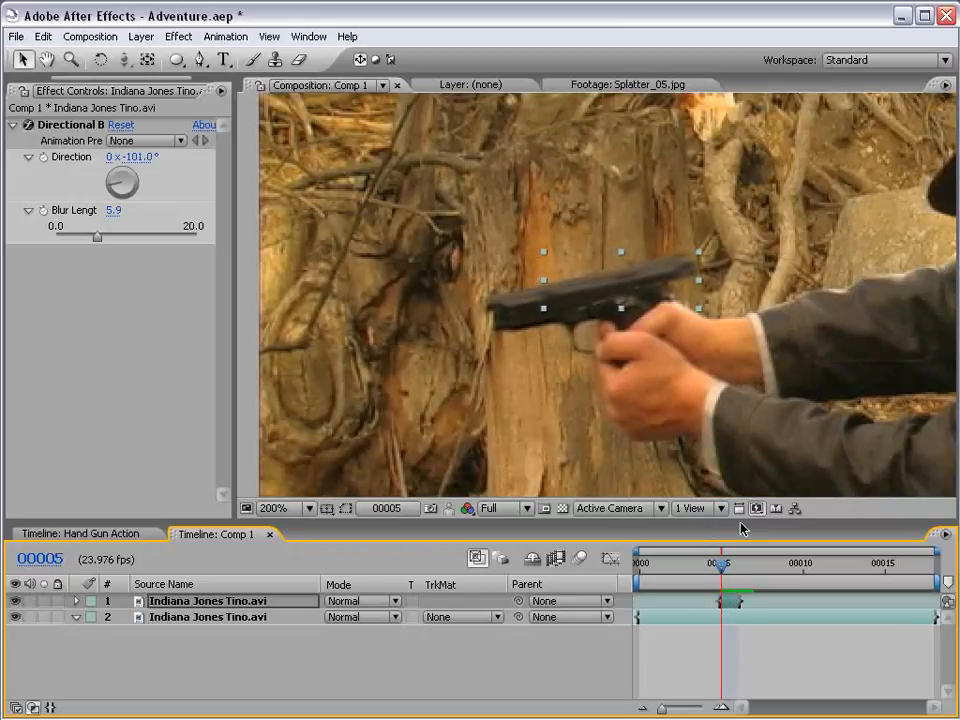
- Compare frames 4 and 5 repeatedly and examine the blurred slide and exposed muzzle end up close
{"action": "left_click", "coordinate": [778, 640]}
{"action": "key", "text": "Page_Up"}
{"action": "key", "text": "Page_Down"}
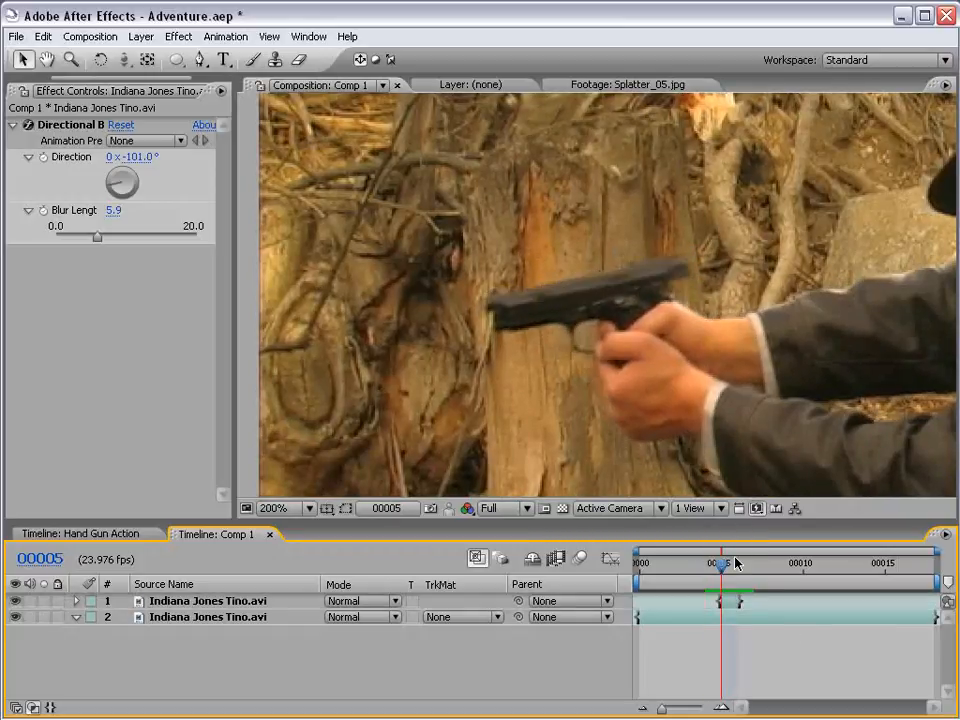
{"action": "key", "text": "Page_Up"}
{"action": "key", "text": "Page_Down"}
{"action": "key", "text": "Page_Up"}
{"action": "key", "text": "Page_Down"}
{"action": "key", "text": "Page_Up"}
{"action": "key", "text": "Page_Down"}
{"action": "key", "text": "Page_Up"}
{"action": "key", "text": "Page_Down"}
{"action": "key", "text": "Page_Up"}
{"action": "key", "text": "Page_Down"}
{"action": "key", "text": "Page_Up"}
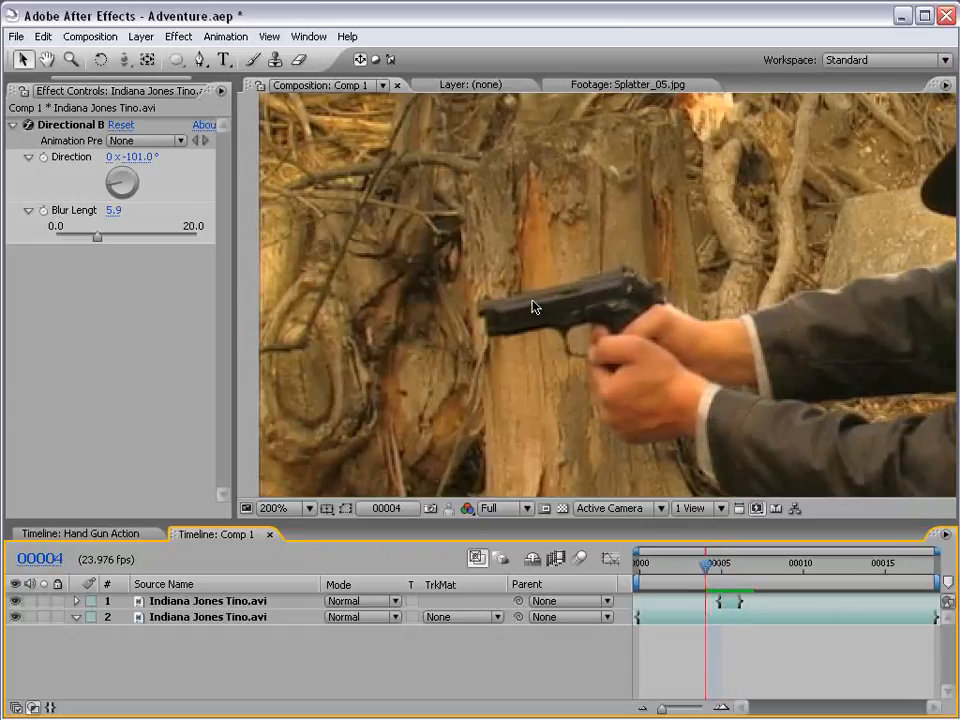
{"action": "key", "text": "Page_Down"}
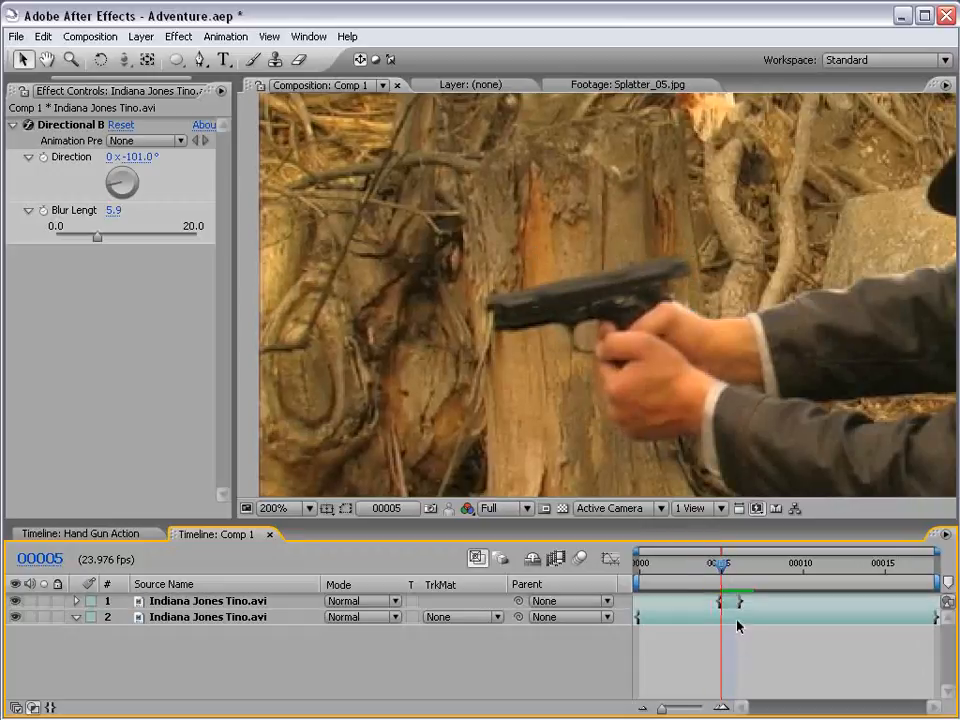
{"action": "scroll", "coordinate": [498, 349], "scroll_direction": "up", "scroll_amount": 1}
{"action": "left_click_drag", "start_coordinate": [488, 347], "coordinate": [647, 372]}
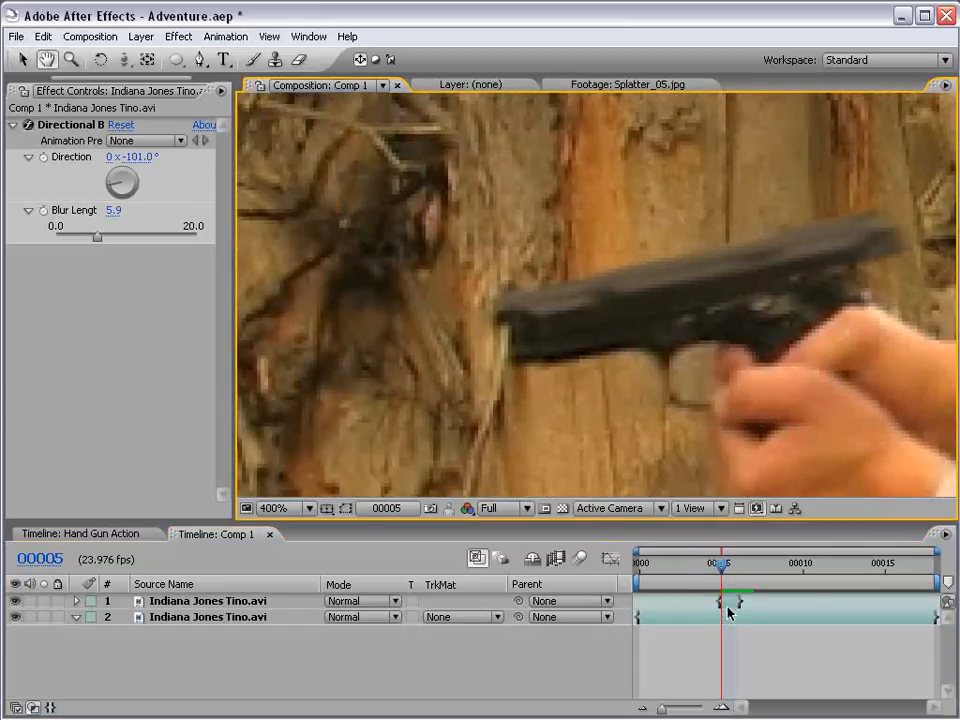
{"action": "scroll", "coordinate": [660, 385], "scroll_direction": "down", "scroll_amount": 1}
{"action": "left_click_drag", "start_coordinate": [572, 350], "coordinate": [480, 350]}
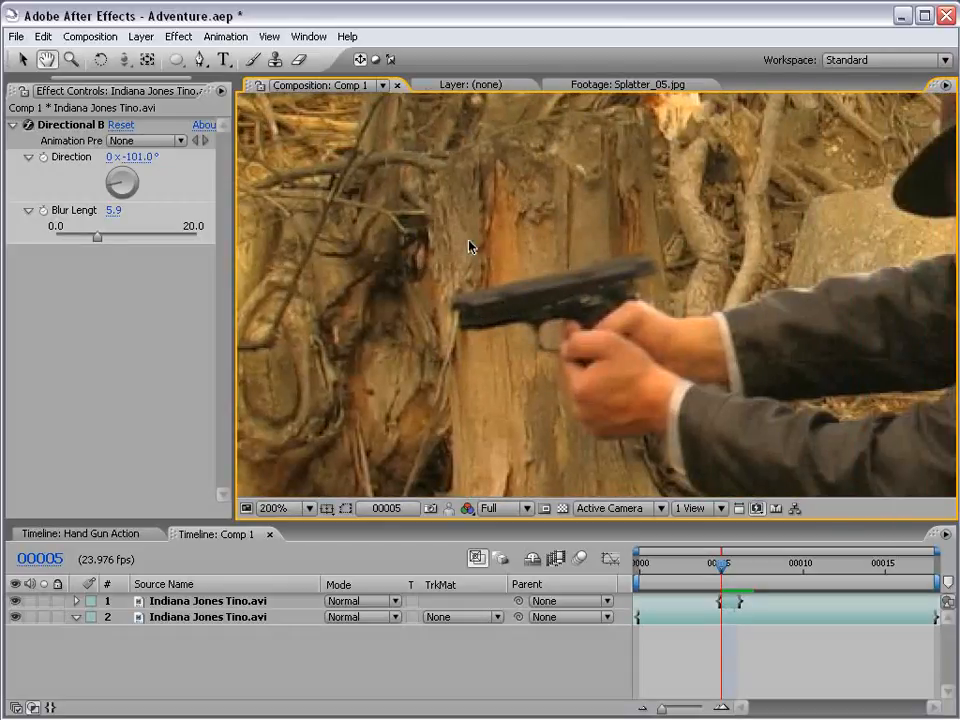
- Go to frame 8, where the gun has kicked up, and duplicate the full-length footage layer
{"action": "left_click_drag", "start_coordinate": [724, 568], "coordinate": [767, 568]}
{"action": "key", "text": "v"}
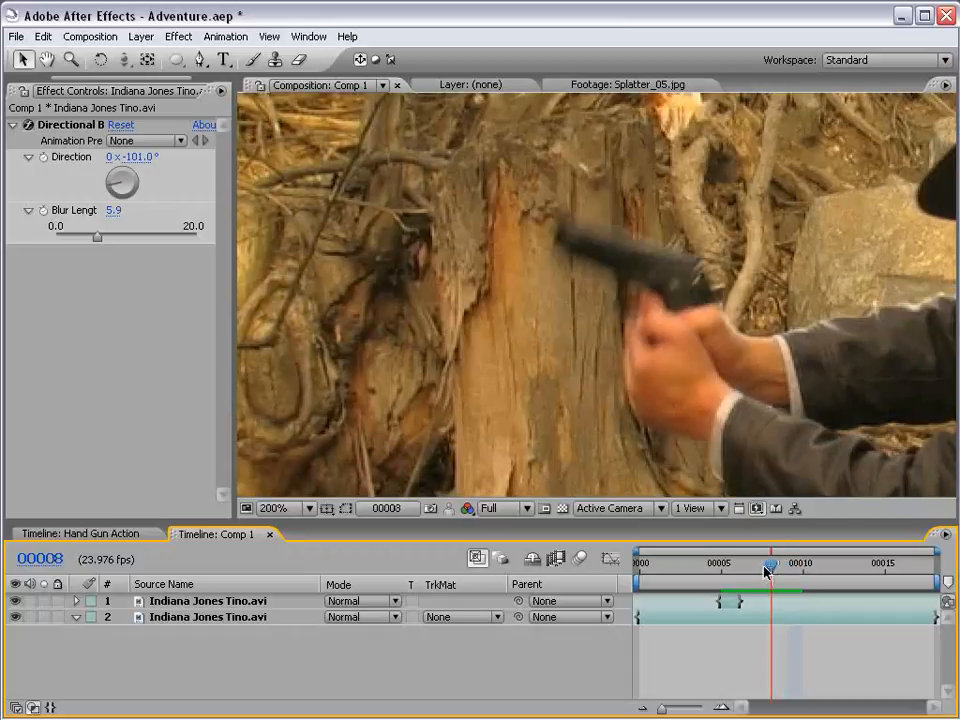
{"action": "scroll", "coordinate": [500, 322], "scroll_direction": "down", "scroll_amount": 1}
{"action": "key", "text": "h"}
{"action": "left_click_drag", "start_coordinate": [630, 341], "coordinate": [501, 283]}
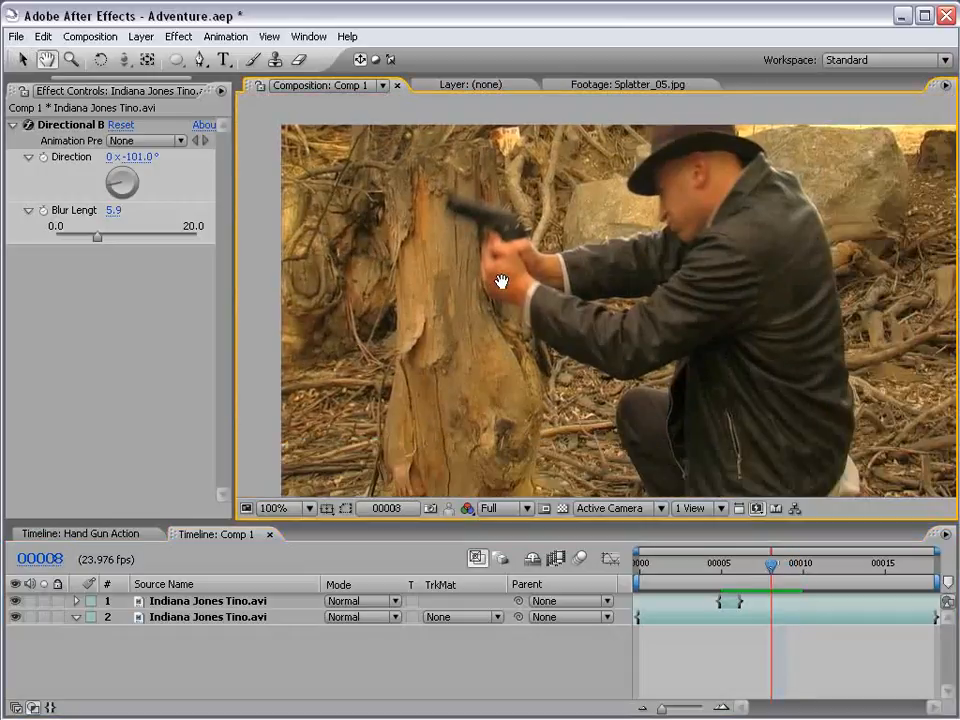
{"action": "left_click_drag", "start_coordinate": [621, 307], "coordinate": [651, 326]}
{"action": "scroll", "coordinate": [651, 326], "scroll_direction": "up", "scroll_amount": 1}
{"action": "left_click_drag", "start_coordinate": [435, 258], "coordinate": [551, 265]}
{"action": "key", "text": "v"}
{"action": "left_click", "coordinate": [776, 617]}
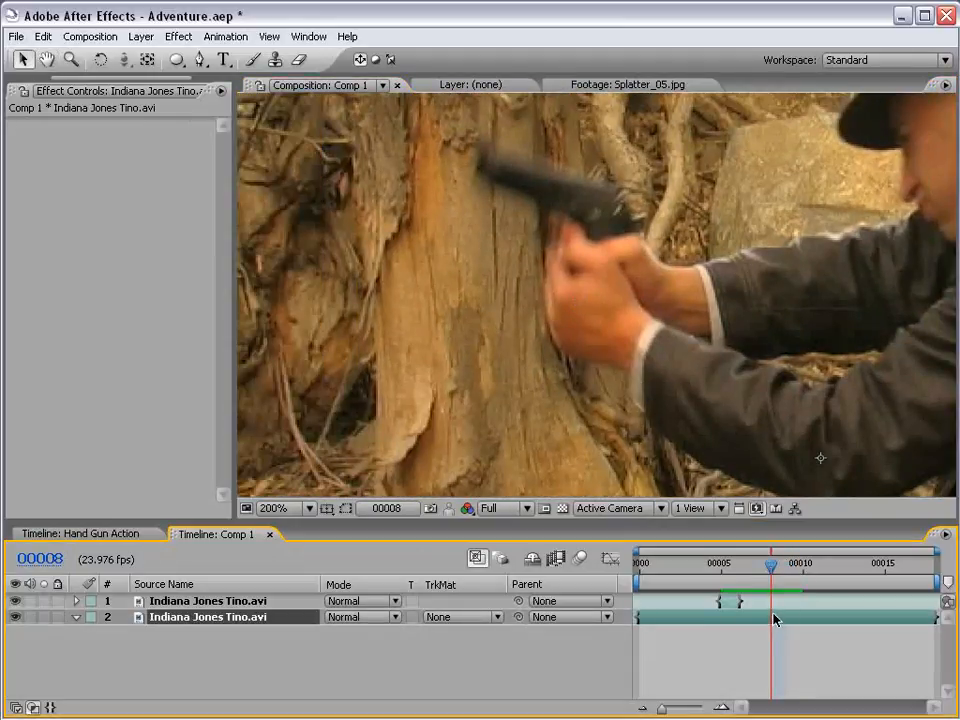
{"action": "key", "text": "ctrl+d"}
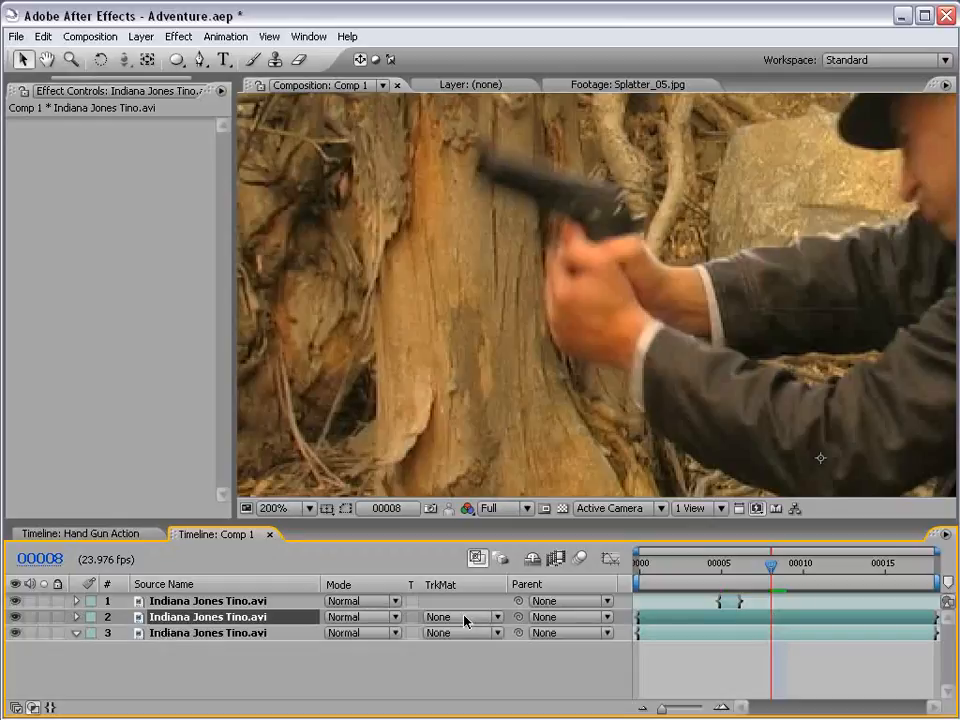
- Trim the duplicated footage layer to its frame 8 image and move it to frame 5, beneath the masked slide
{"action": "left_click_drag", "start_coordinate": [638, 617], "coordinate": [765, 621]}
{"action": "left_click_drag", "start_coordinate": [934, 620], "coordinate": [737, 619]}
{"action": "left_click_drag", "start_coordinate": [735, 566], "coordinate": [720, 566]}
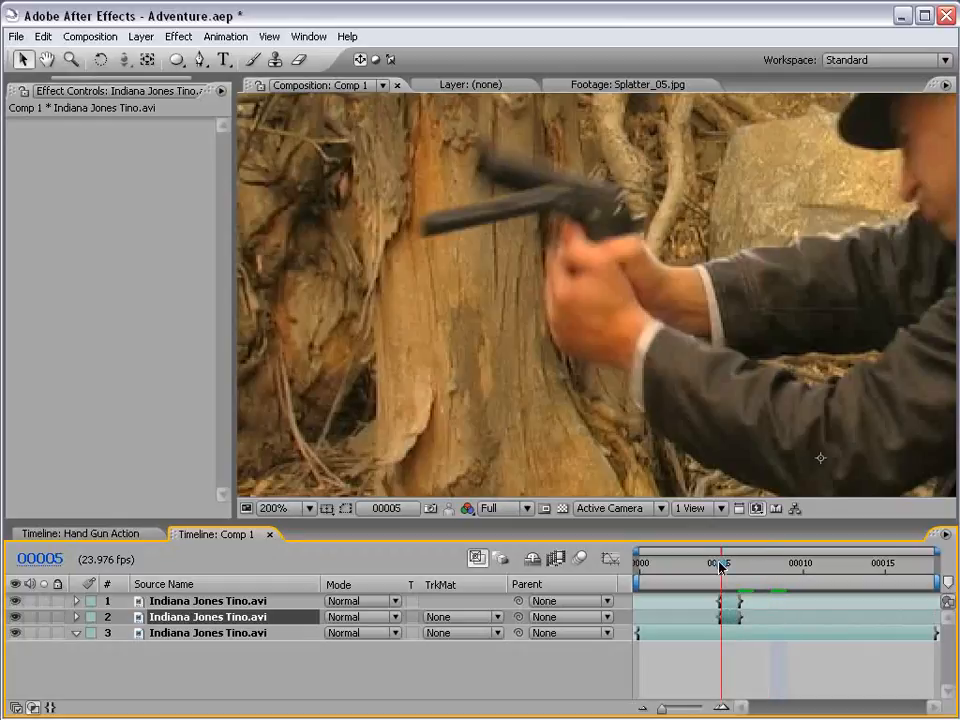
{"action": "key", "text": "comma"}
{"action": "key", "text": "period"}
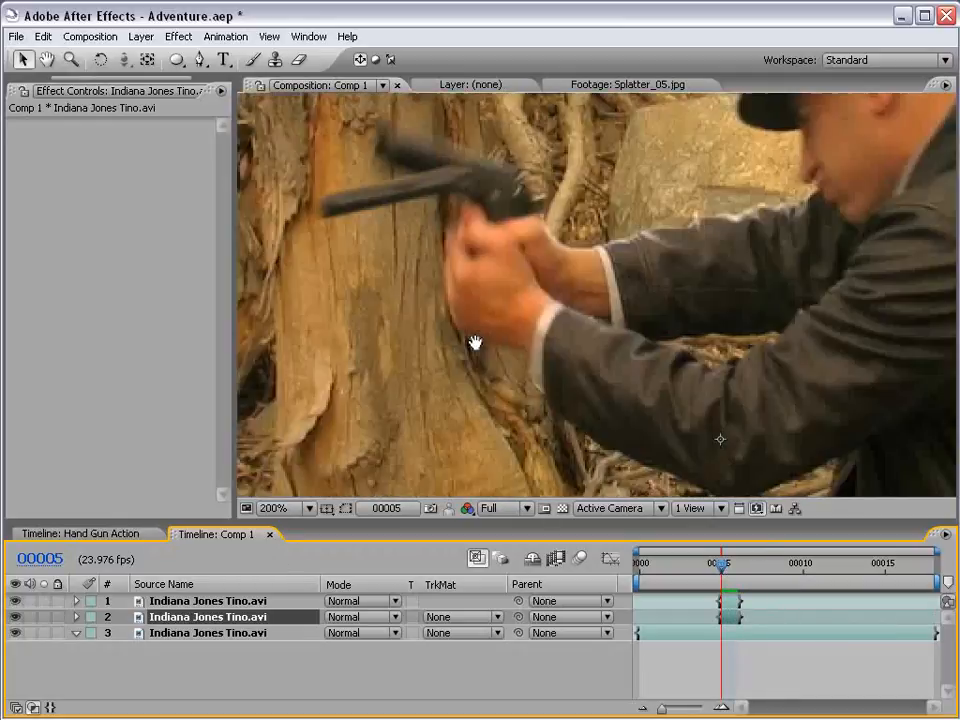
{"action": "left_click_drag", "start_coordinate": [486, 281], "coordinate": [610, 291]}
- Rename the duplicated one-frame layer CLEAN PLATE and lower its opacity to 41%
{"action": "key", "text": "t"}
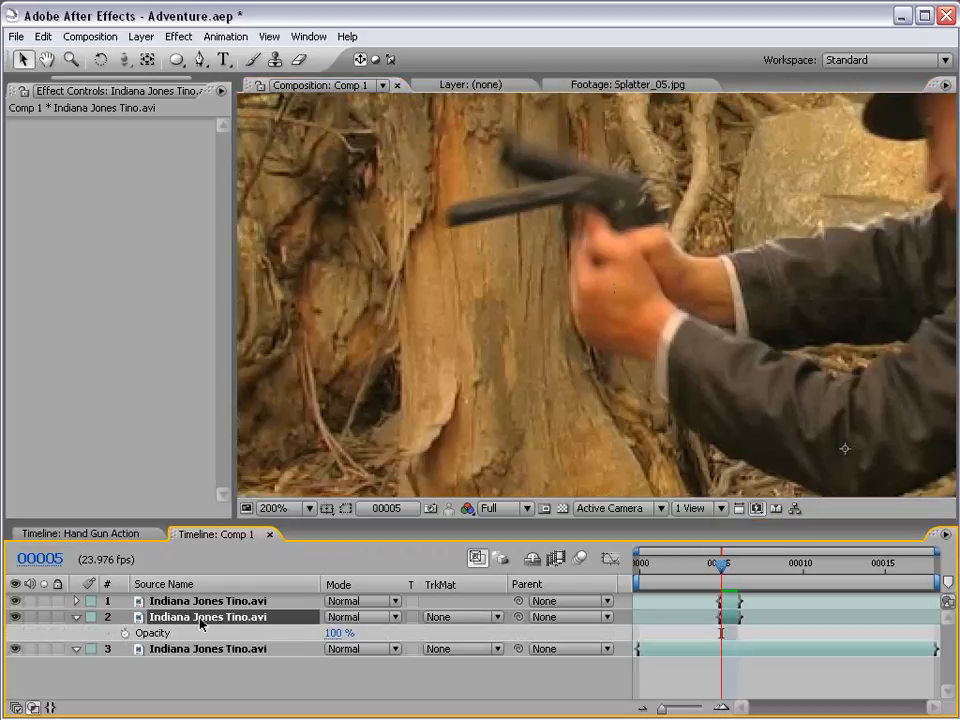
{"action": "key", "text": "Return"}
{"action": "type", "text": "CLEAN PLATE"}
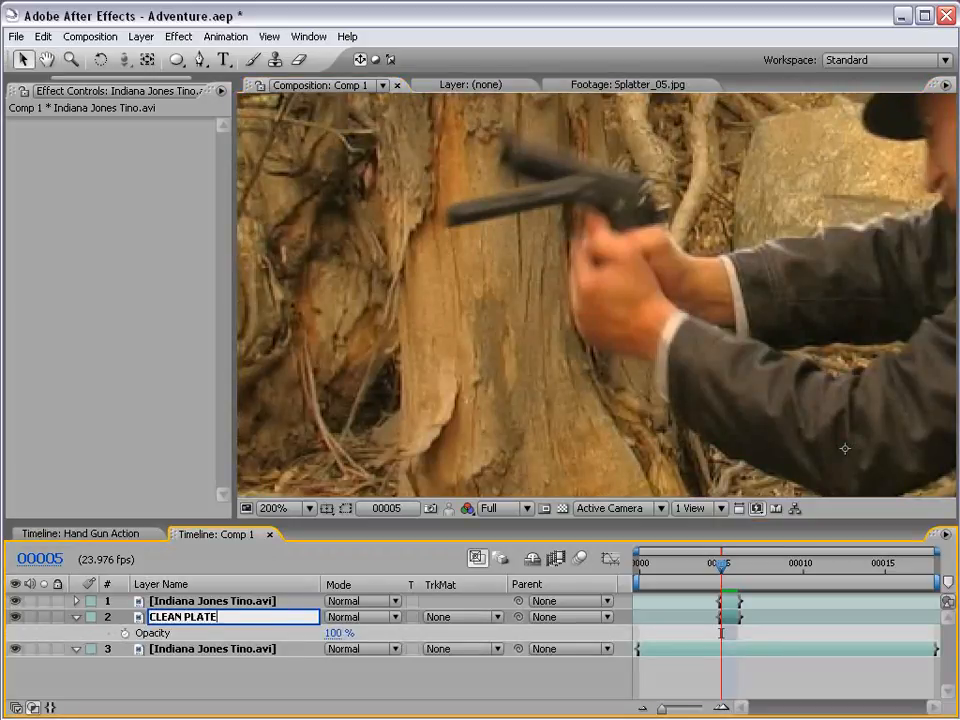
{"action": "key", "text": "Return"}
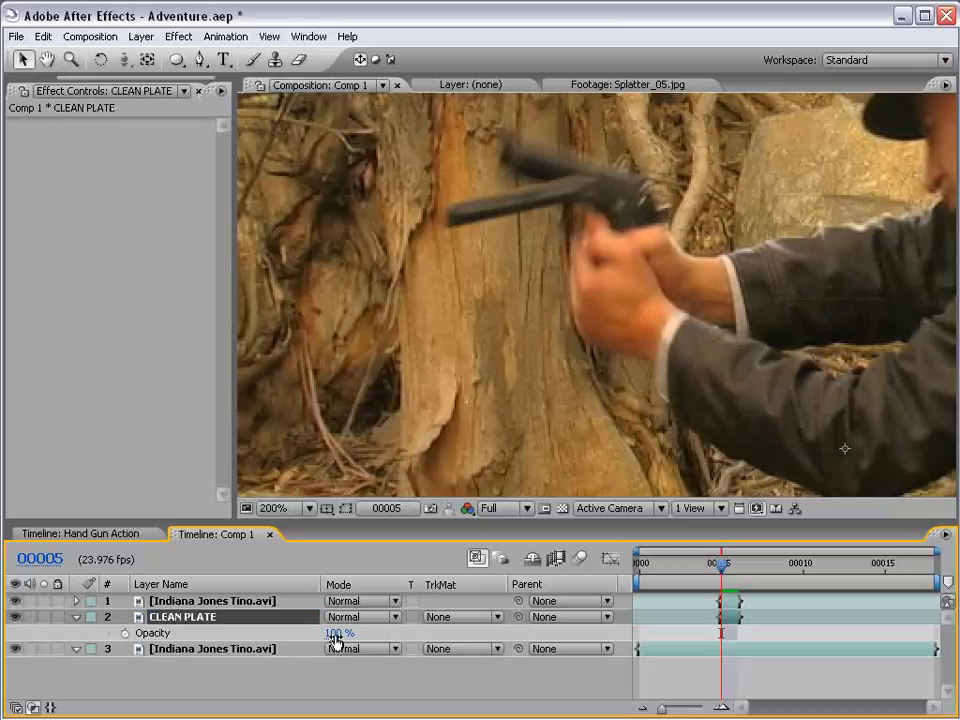
{"action": "left_click_drag", "start_coordinate": [336, 636], "coordinate": [270, 613]}
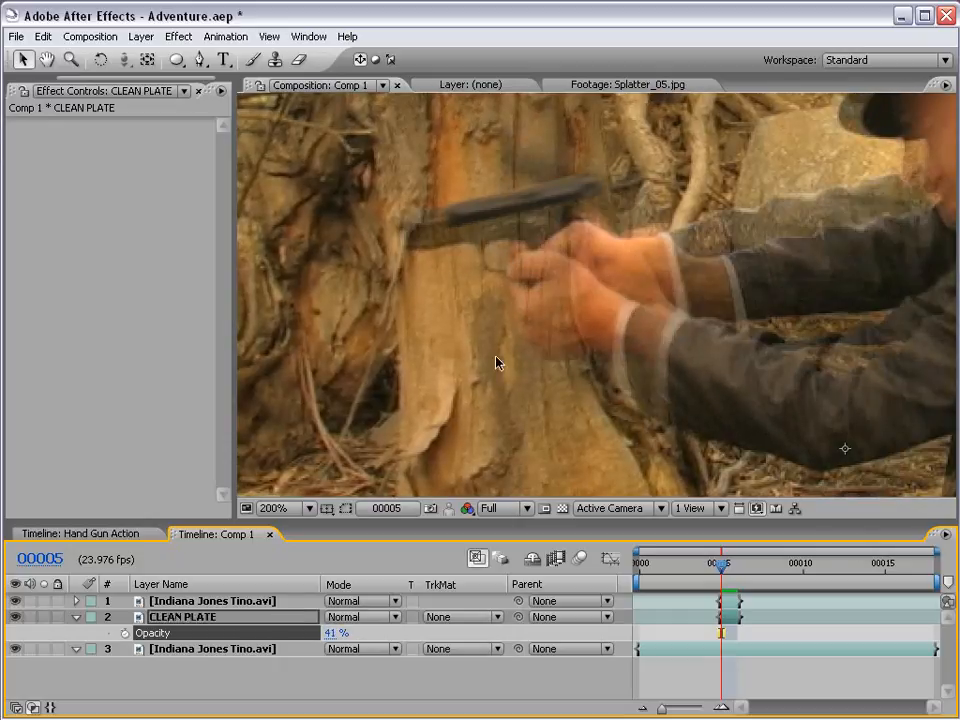
- Set the CLEAN PLATE layer's blending mode to Difference and its opacity to 100%
{"action": "left_click", "coordinate": [355, 618]}
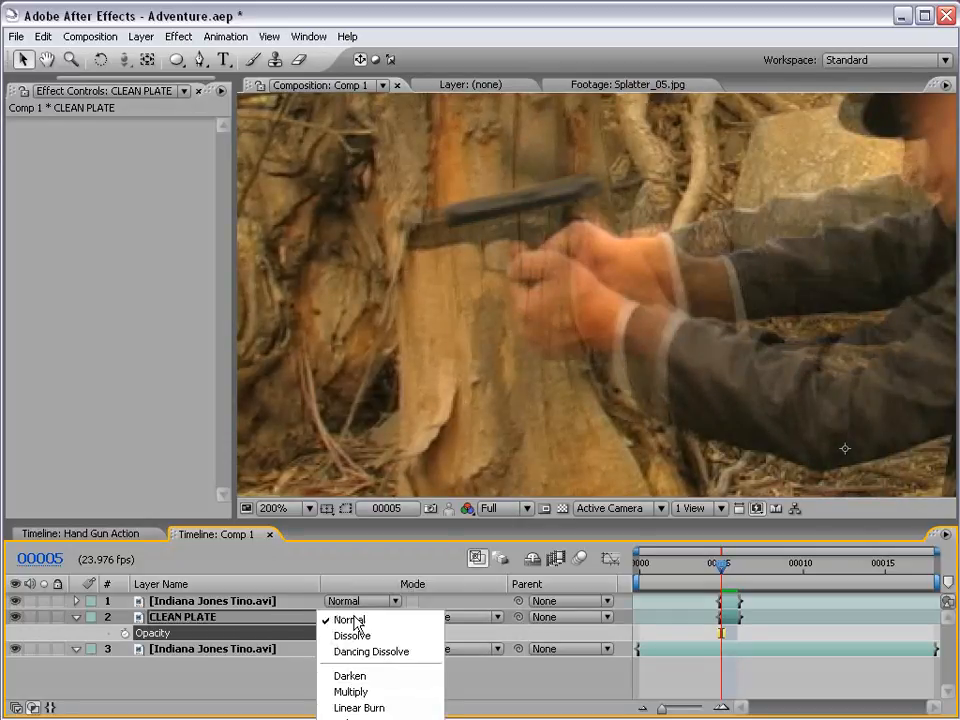
{"action": "left_click", "coordinate": [355, 620]}
{"action": "left_click", "coordinate": [340, 617]}
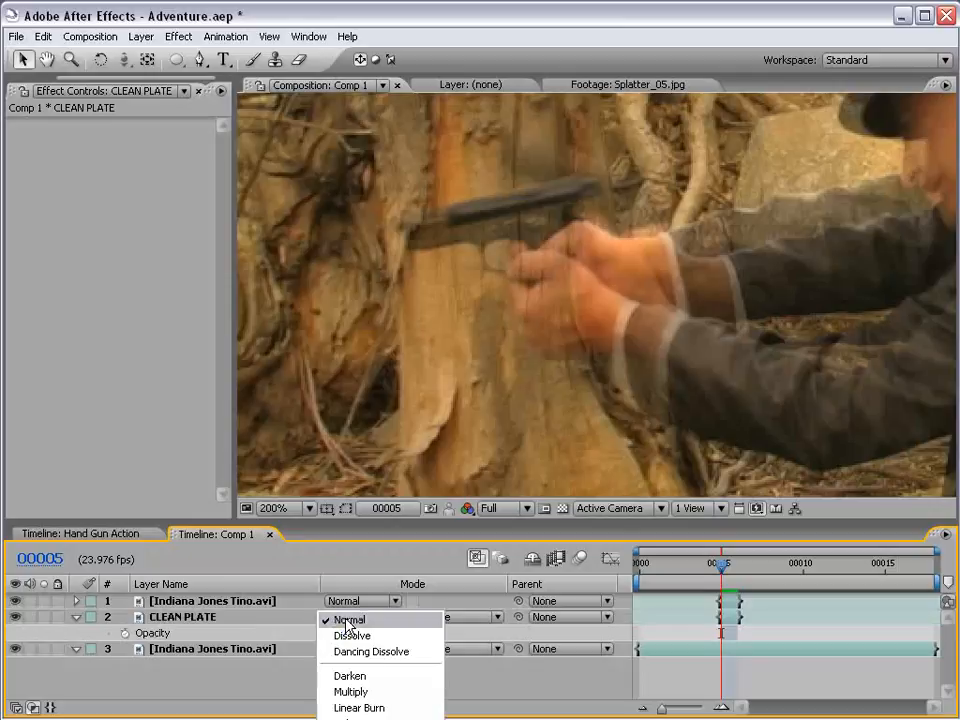
{"action": "left_click", "coordinate": [362, 715]}
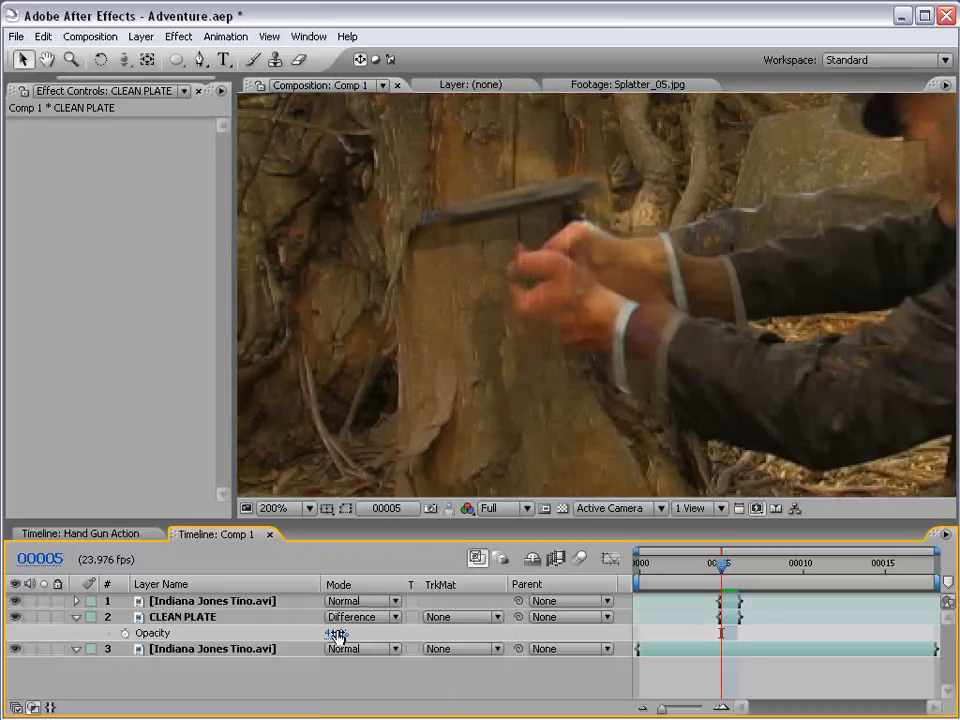
{"action": "left_click_drag", "start_coordinate": [338, 633], "coordinate": [438, 629]}
- Nudge the CLEAN PLATE layer until its tree background lines up with the footage underneath
{"action": "key", "text": "Right"}
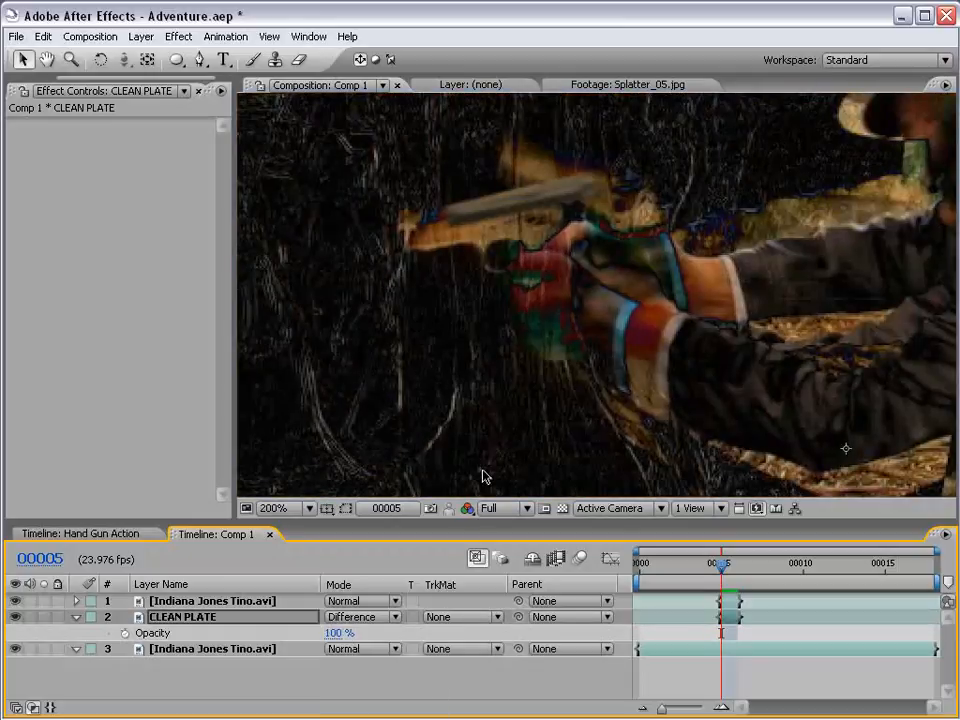
{"action": "key", "text": "Left"}
{"action": "key", "text": "Left"}
{"action": "key", "text": "Left"}
{"action": "key", "text": "Left"}
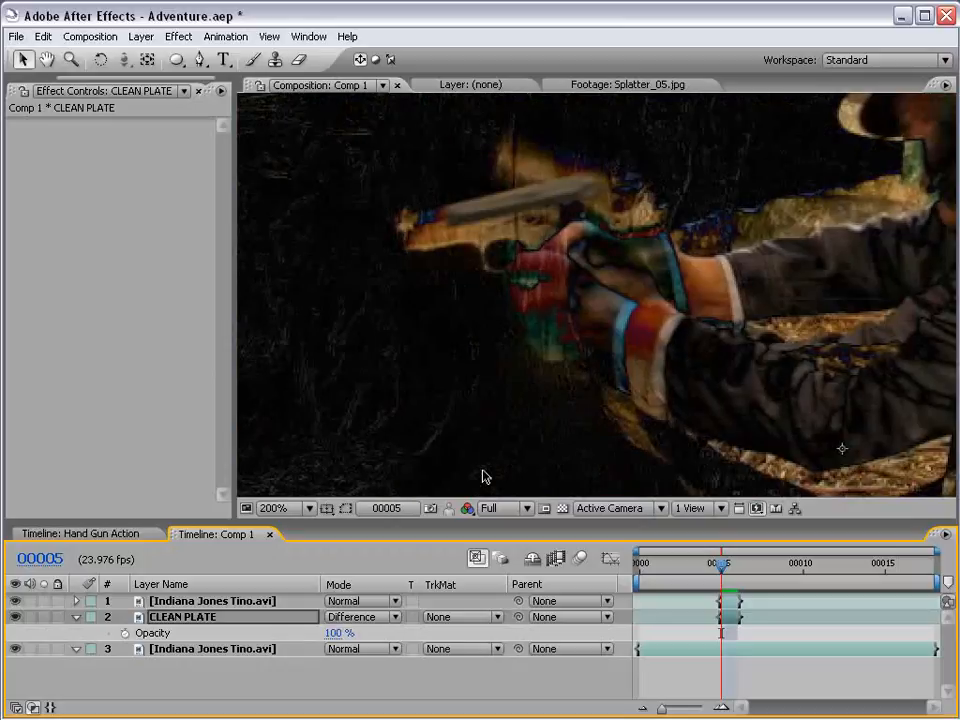
{"action": "key", "text": "Right"}
{"action": "key", "text": "Down"}
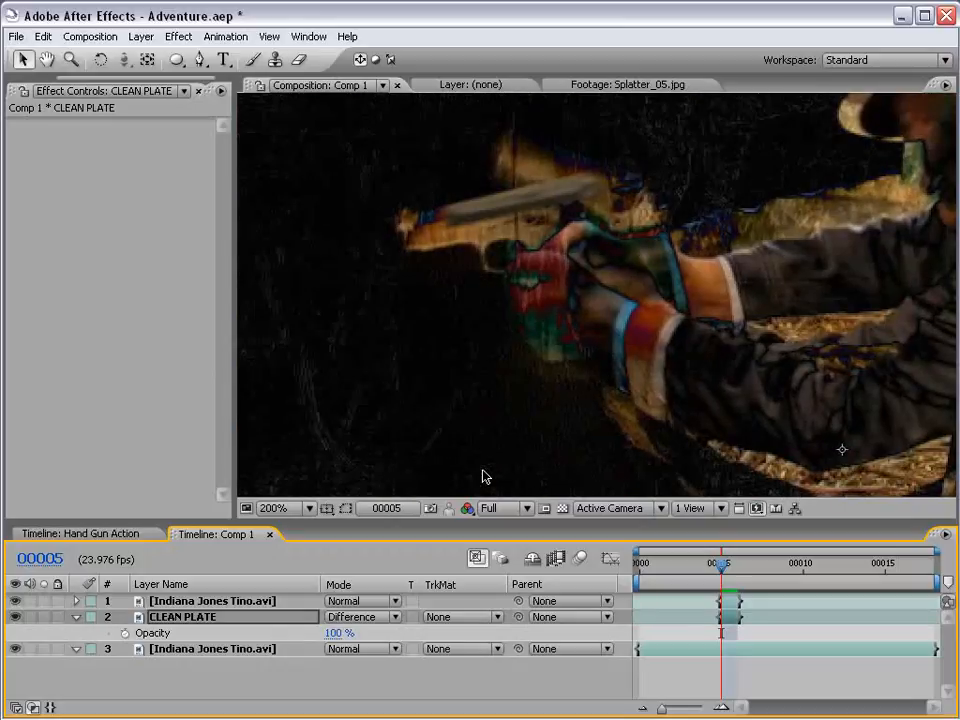
- Return CLEAN PLATE to Normal blending and toggle its visibility to check the background alignment
{"action": "left_click", "coordinate": [345, 616]}
{"action": "left_click", "coordinate": [355, 249]}
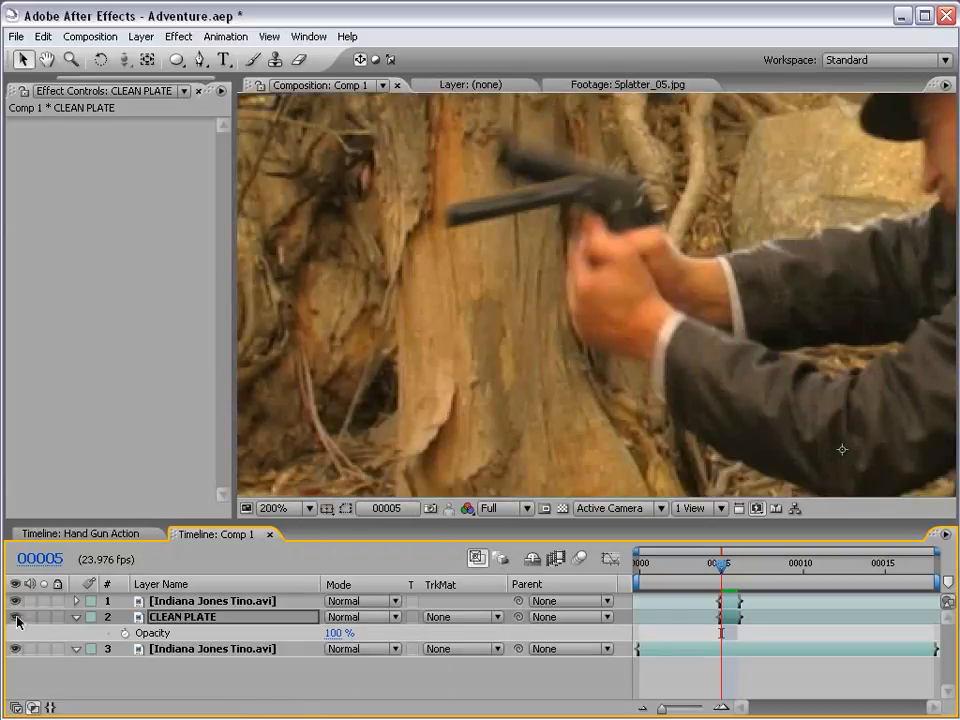
{"action": "left_click", "coordinate": [16, 617]}
{"action": "left_click", "coordinate": [16, 617]}
{"action": "left_click", "coordinate": [16, 617]}
{"action": "left_click", "coordinate": [16, 617]}
{"action": "left_click", "coordinate": [16, 617]}
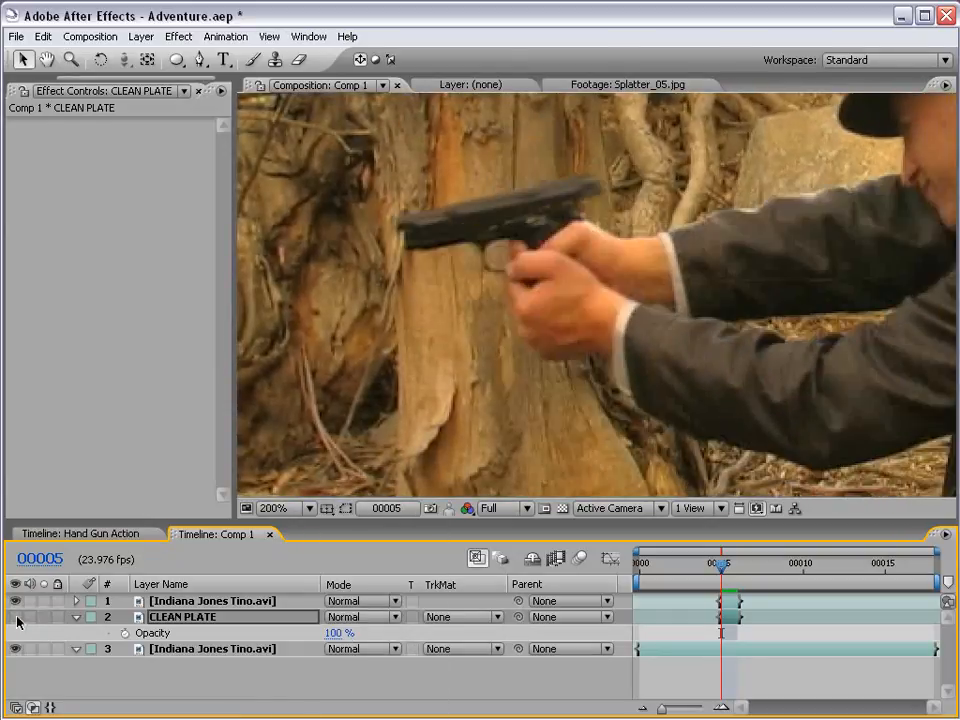
{"action": "left_click", "coordinate": [16, 617]}
- Lower the CLEAN PLATE layer's opacity to 13% for masking around the original gun muzzle
{"action": "key", "text": "space"}
{"action": "left_click_drag", "start_coordinate": [413, 193], "coordinate": [424, 236]}
{"action": "scroll", "coordinate": [435, 261], "scroll_direction": "down", "scroll_amount": 1}
{"action": "scroll", "coordinate": [502, 309], "scroll_direction": "up", "scroll_amount": 1}
{"action": "left_click_drag", "start_coordinate": [504, 331], "coordinate": [611, 327]}
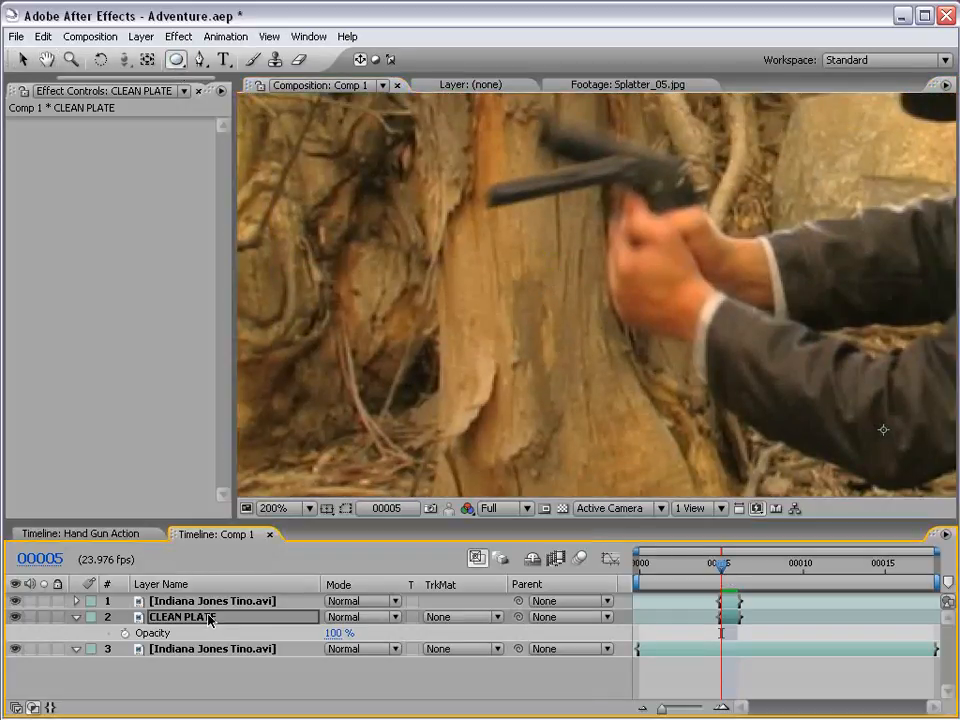
{"action": "left_click_drag", "start_coordinate": [341, 636], "coordinate": [182, 414]}
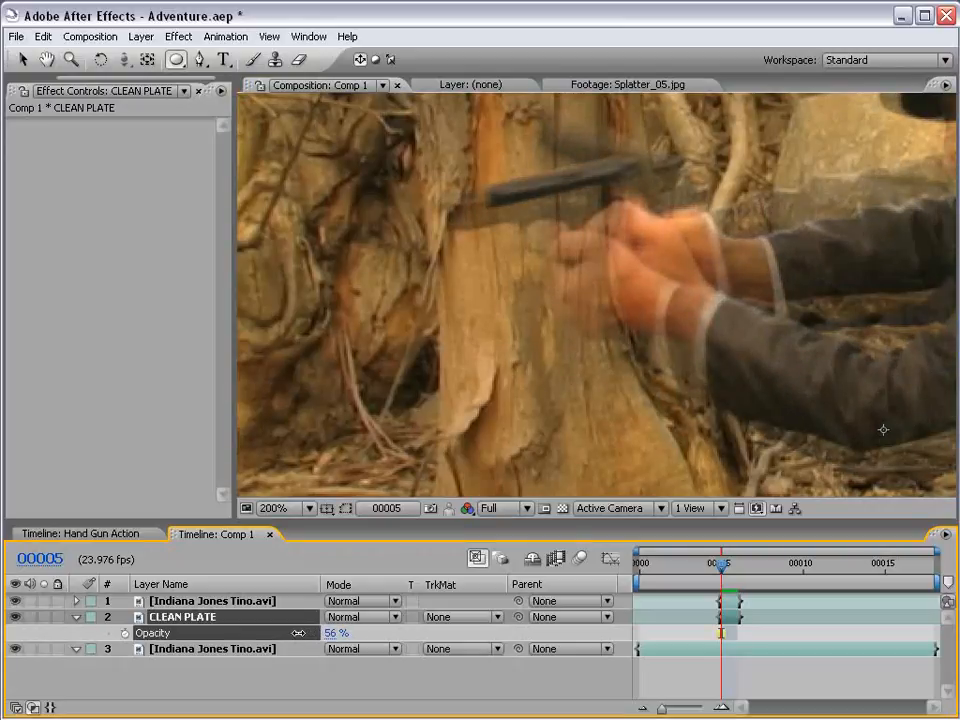
{"action": "left_click", "coordinate": [200, 59]}
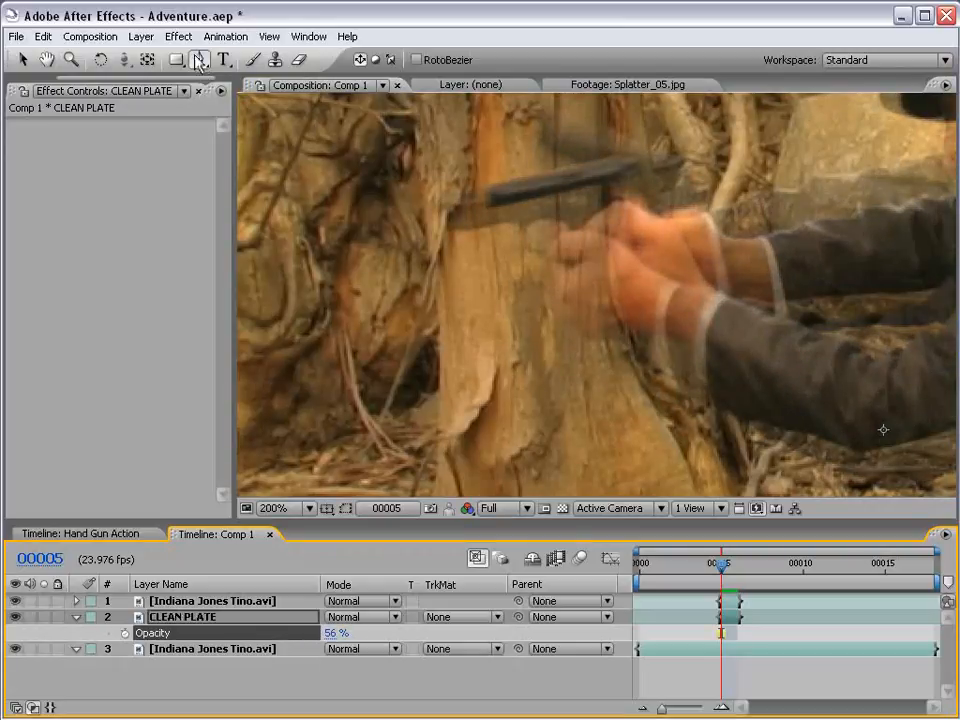
{"action": "left_click_drag", "start_coordinate": [548, 306], "coordinate": [633, 383]}
{"action": "scroll", "coordinate": [525, 302], "scroll_direction": "up", "scroll_amount": 1}
{"action": "left_click_drag", "start_coordinate": [498, 334], "coordinate": [634, 340]}
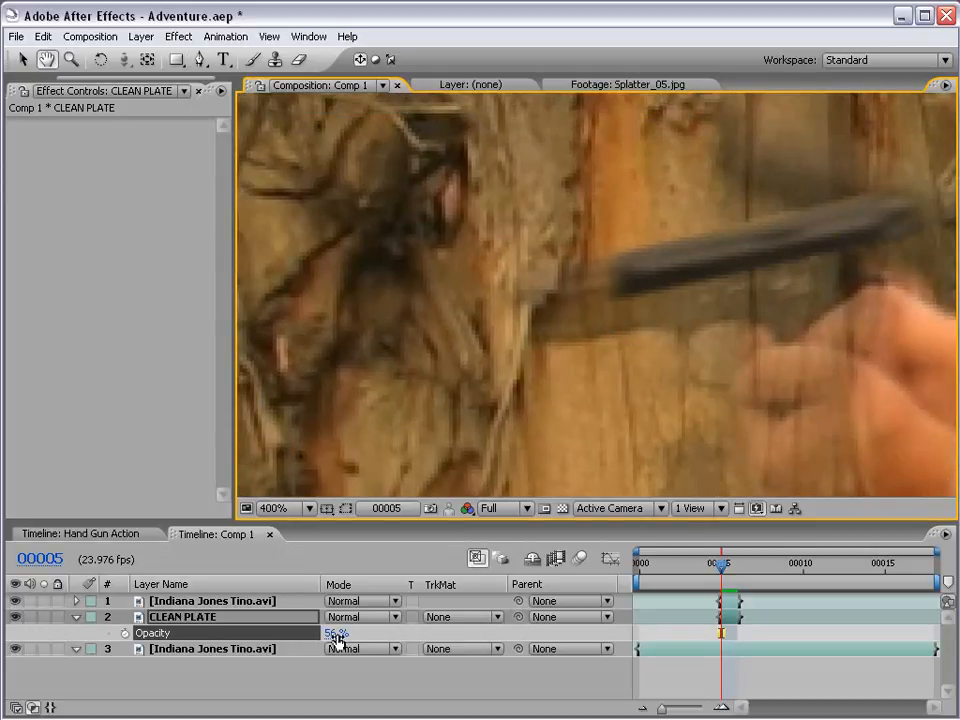
{"action": "left_click_drag", "start_coordinate": [335, 633], "coordinate": [253, 633]}
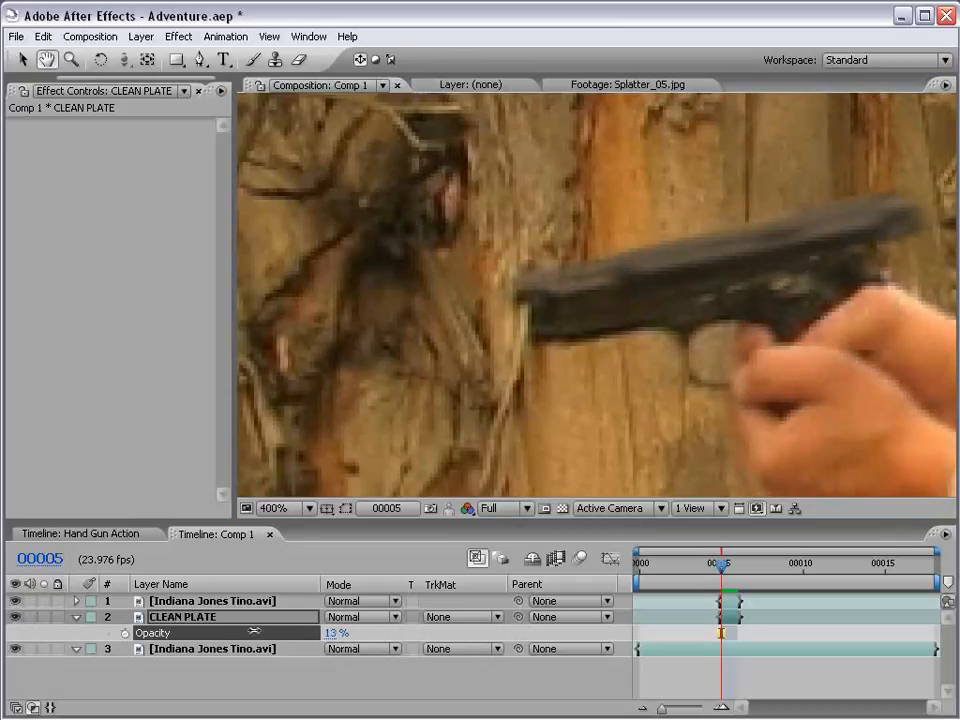
- Draw a closed Pen mask on CLEAN PLATE around the gun's front end, leaving the thin barrel and lower frame strip outside it
{"action": "key", "text": "g"}
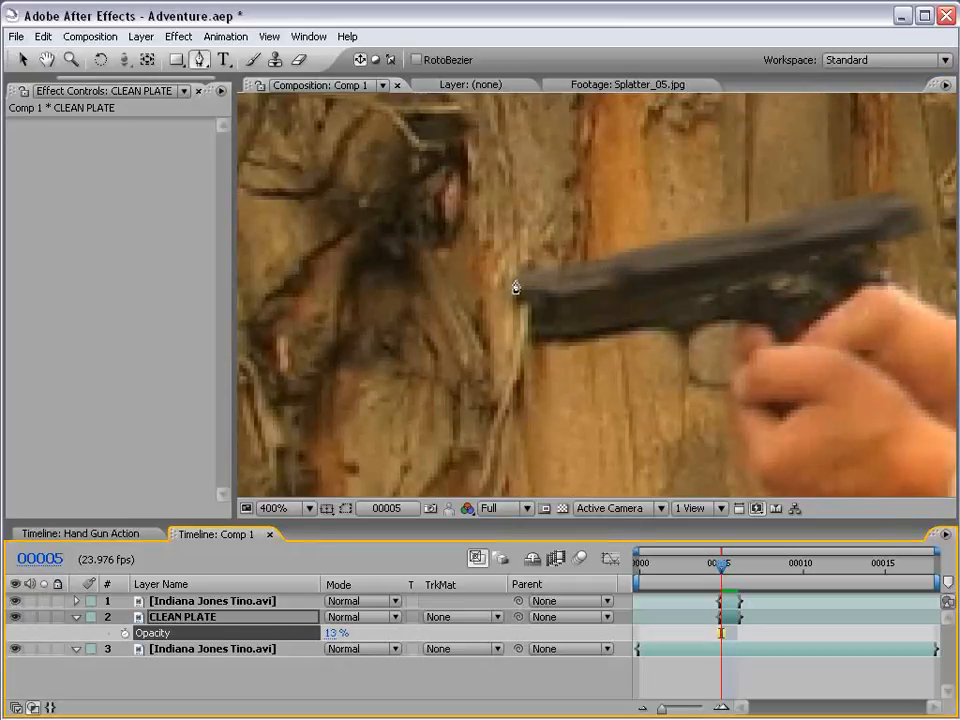
{"action": "left_click", "coordinate": [595, 230]}
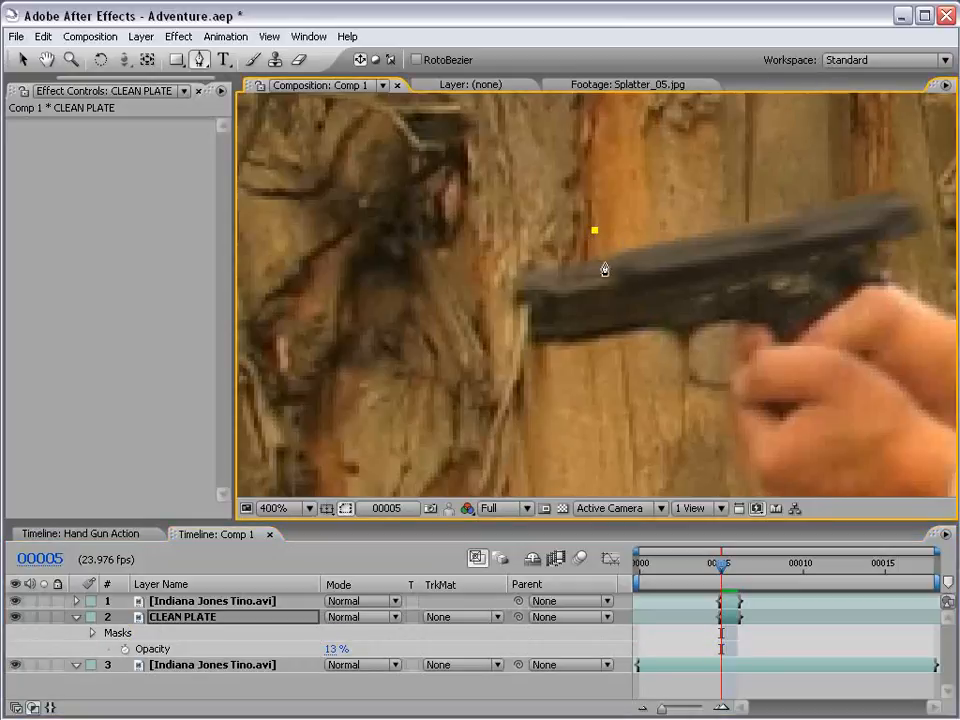
{"action": "left_click", "coordinate": [604, 262]}
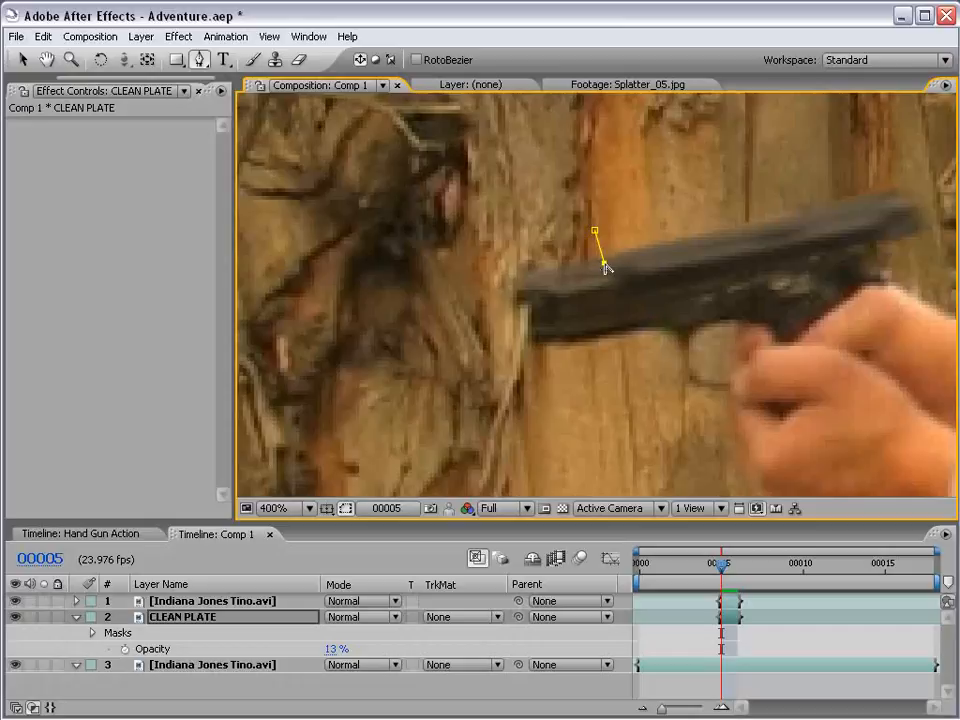
{"action": "left_click", "coordinate": [518, 281]}
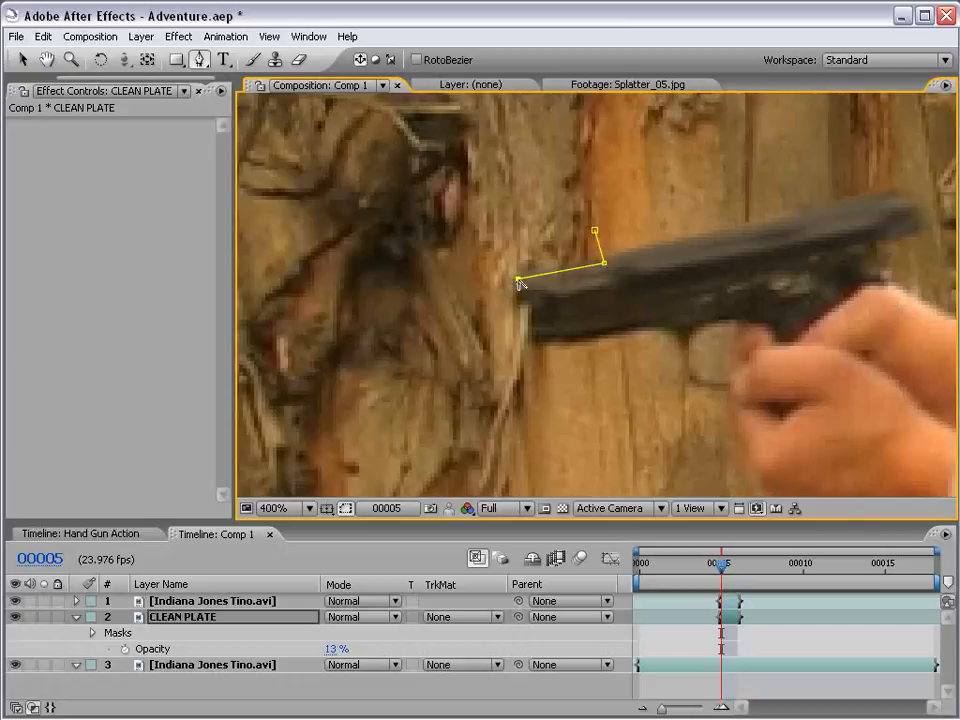
{"action": "left_click", "coordinate": [601, 289]}
{"action": "left_click", "coordinate": [531, 328]}
{"action": "left_click", "coordinate": [531, 341]}
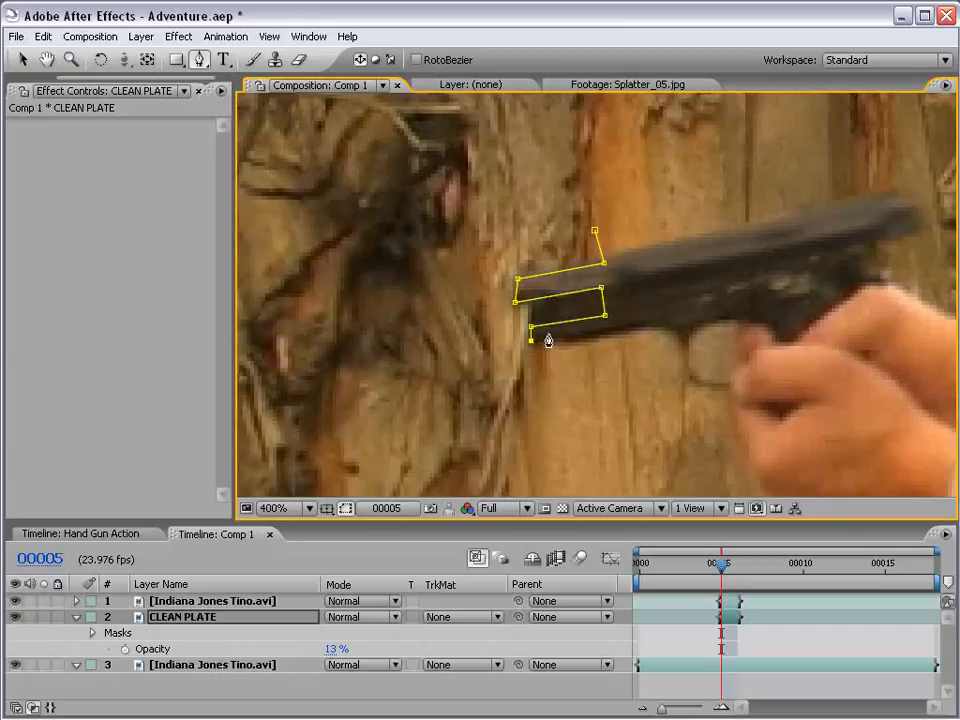
{"action": "left_click", "coordinate": [607, 324]}
{"action": "left_click", "coordinate": [632, 327]}
{"action": "left_click", "coordinate": [631, 346]}
{"action": "left_click", "coordinate": [519, 358]}
{"action": "left_click", "coordinate": [493, 258]}
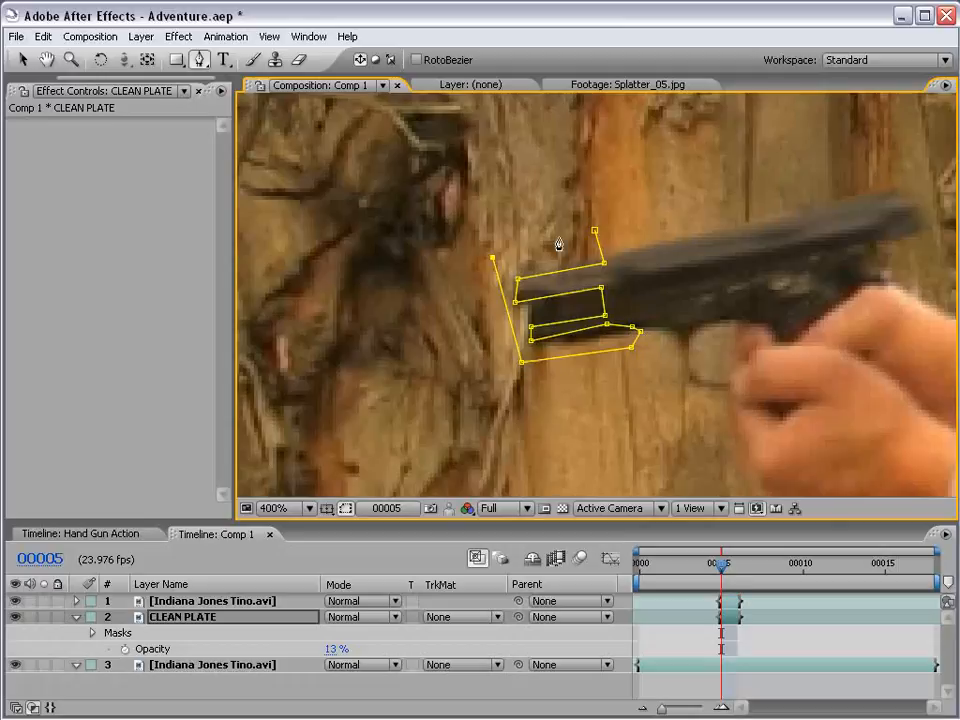
{"action": "left_click", "coordinate": [595, 231]}
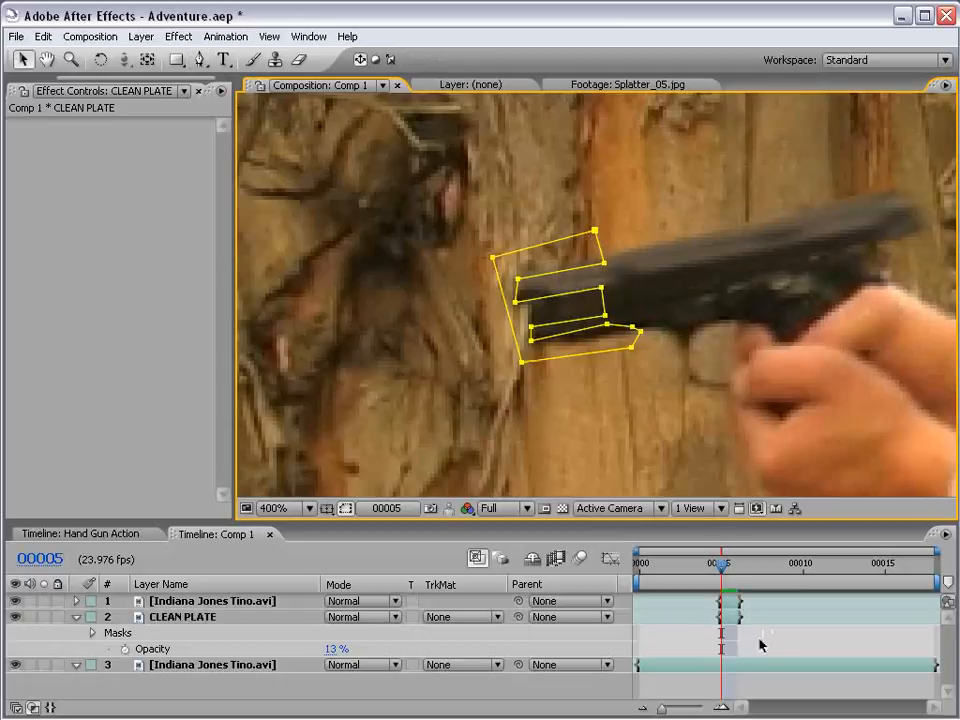
{"action": "key", "text": "v"}
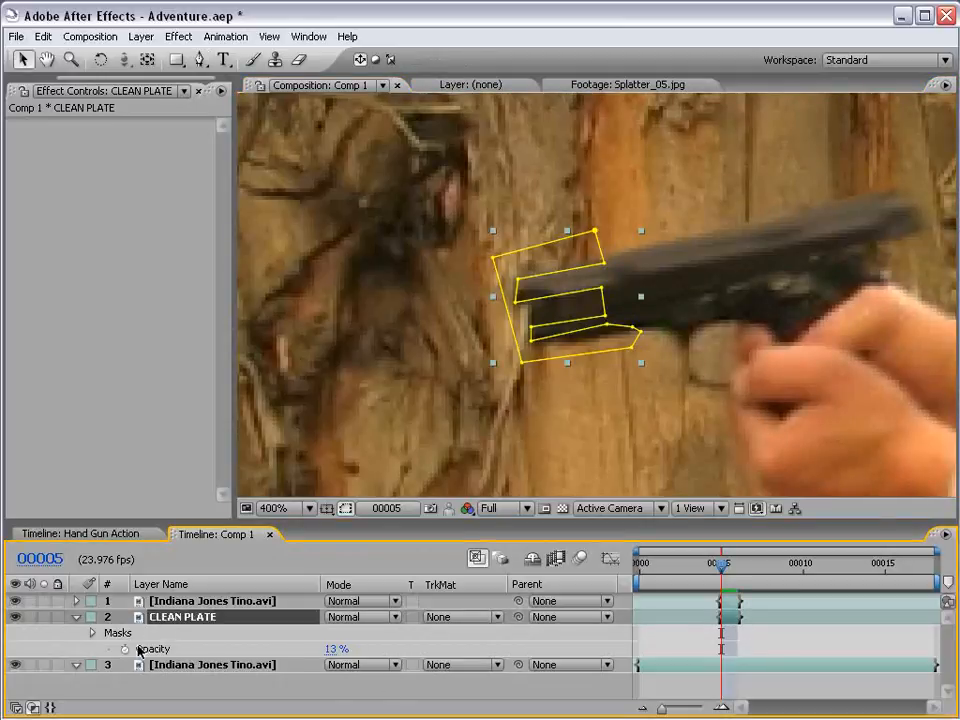
- Restore CLEAN PLATE's opacity to 100% and adjust its mask points around the barrel and lower frame for a cleaner cutout
{"action": "left_click_drag", "start_coordinate": [335, 649], "coordinate": [508, 617]}
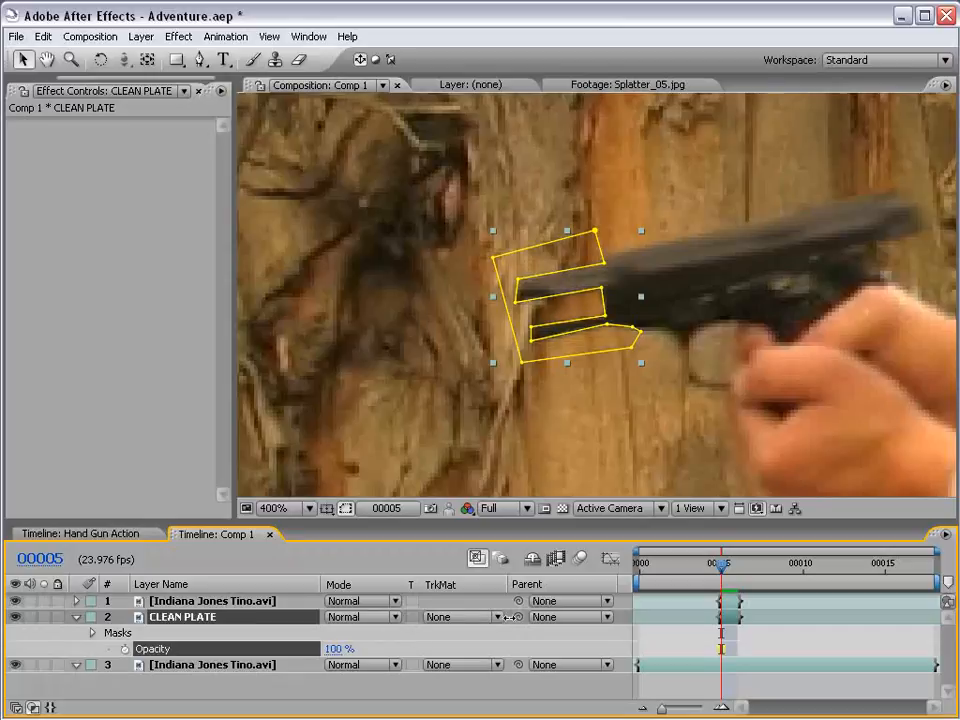
{"action": "left_click", "coordinate": [692, 685]}
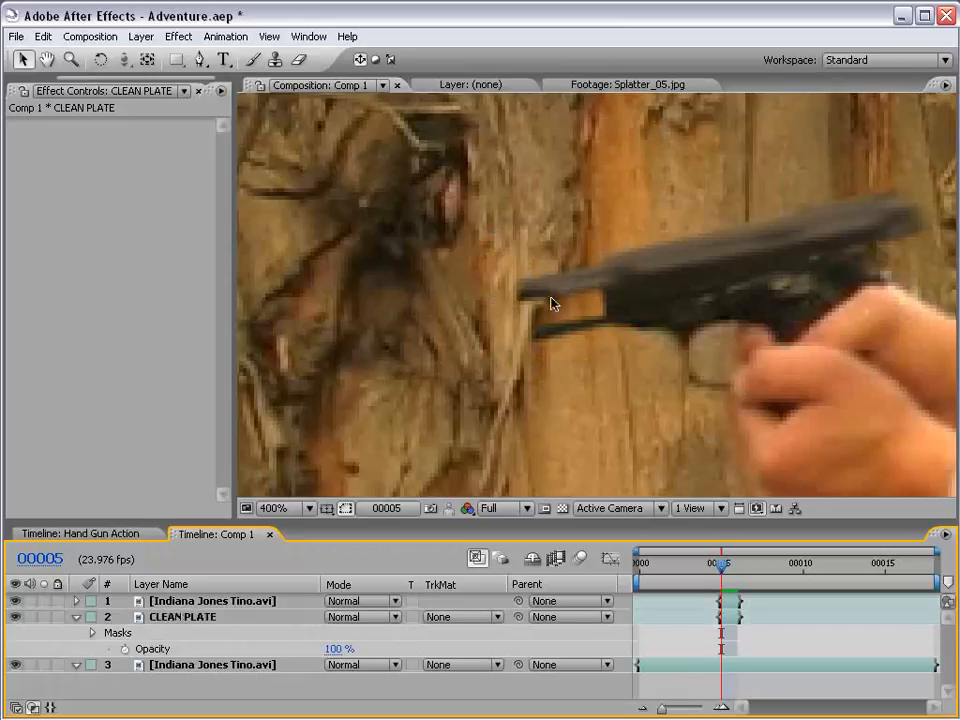
{"action": "left_click", "coordinate": [721, 614]}
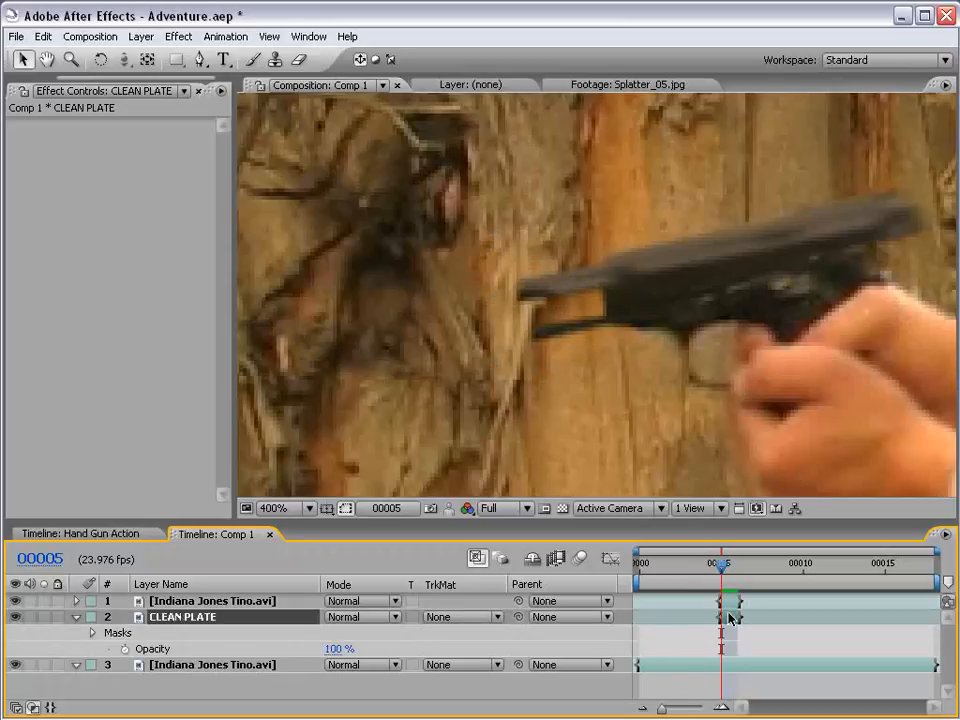
{"action": "left_click", "coordinate": [608, 321]}
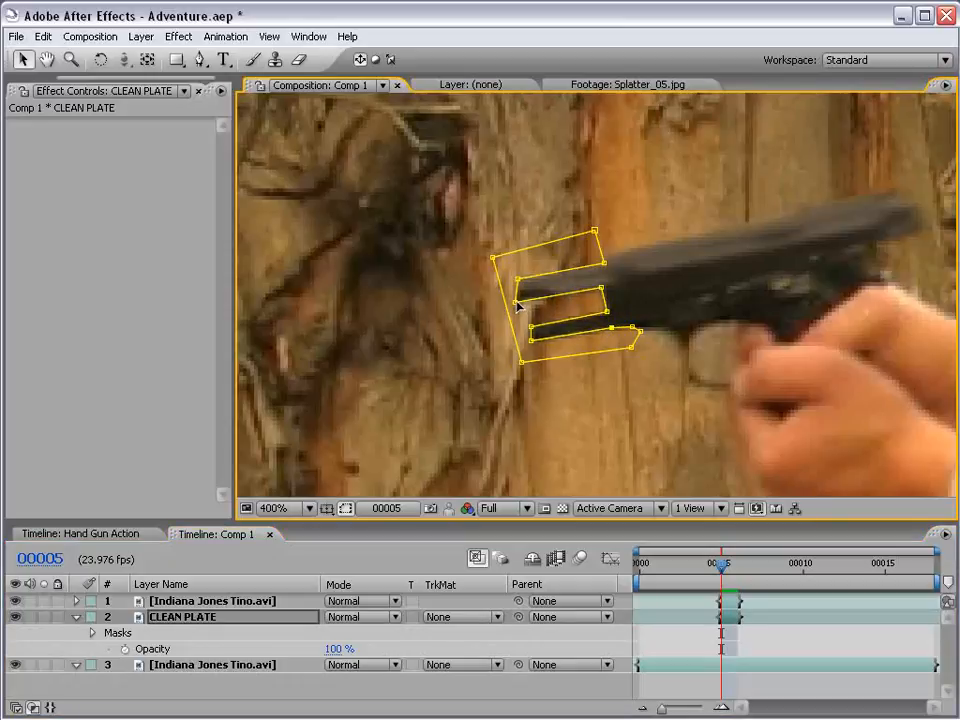
{"action": "left_click_drag", "start_coordinate": [603, 290], "coordinate": [604, 297]}
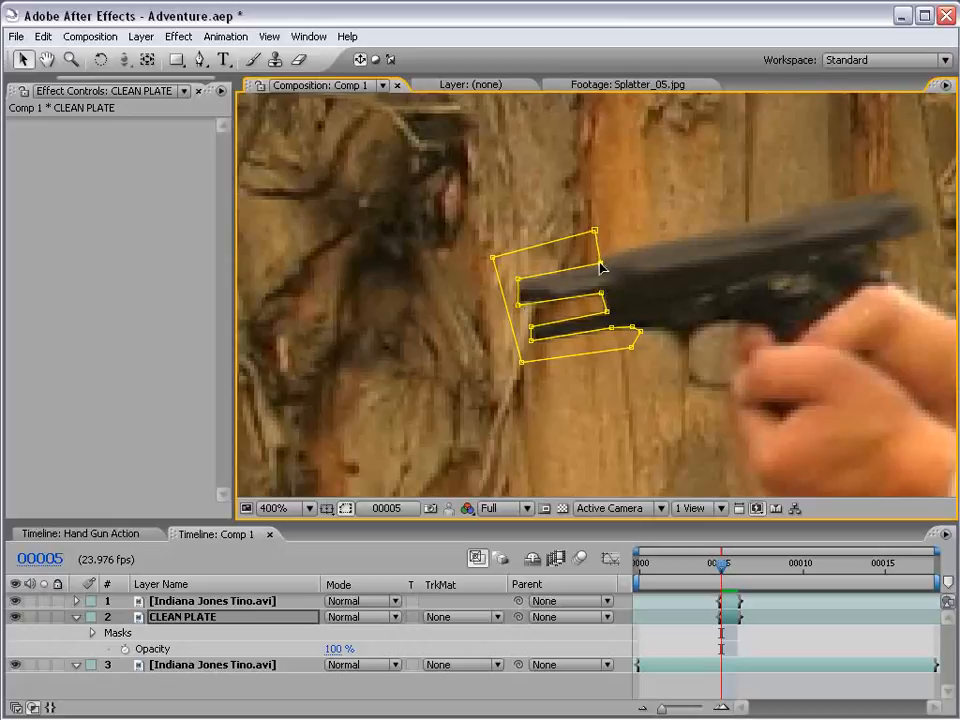
{"action": "left_click", "coordinate": [694, 649]}
{"action": "scroll", "coordinate": [644, 376], "scroll_direction": "down", "scroll_amount": 1}
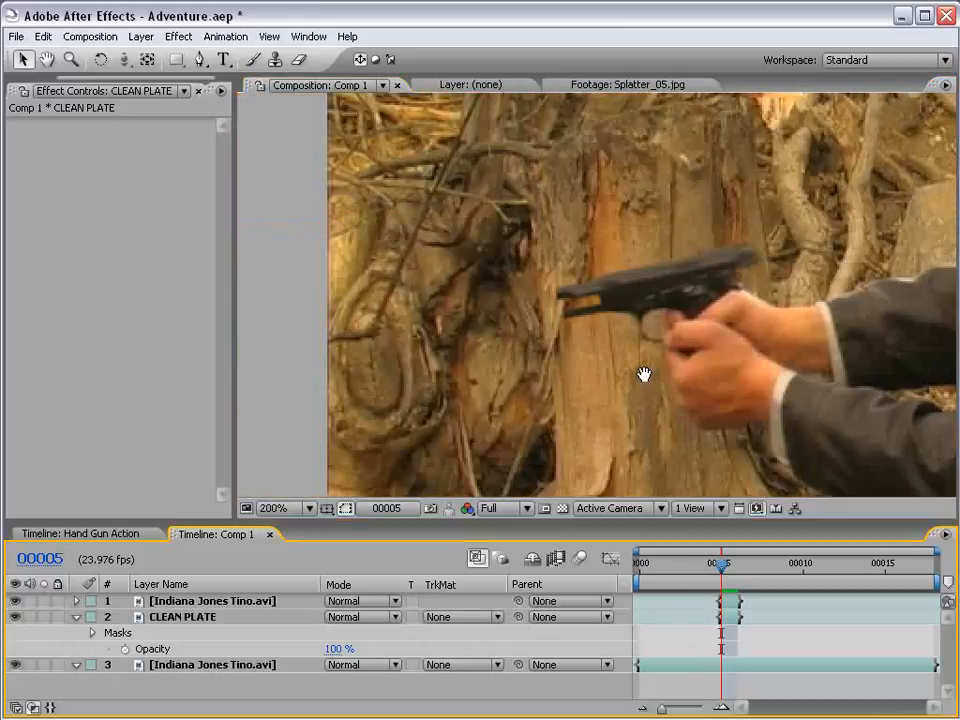
{"action": "scroll", "coordinate": [643, 375], "scroll_direction": "up", "scroll_amount": 1}
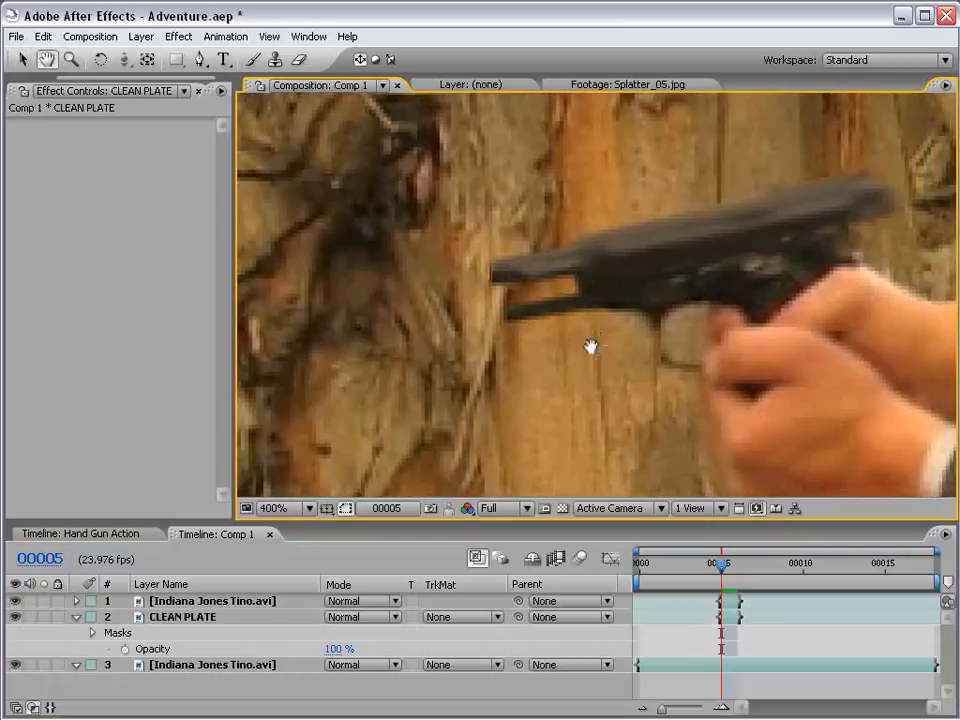
- Feather the CLEAN PLATE mask by 0.5 pixels
{"action": "left_click", "coordinate": [207, 619]}
{"action": "key", "text": "f"}
{"action": "left_click", "coordinate": [374, 649]}
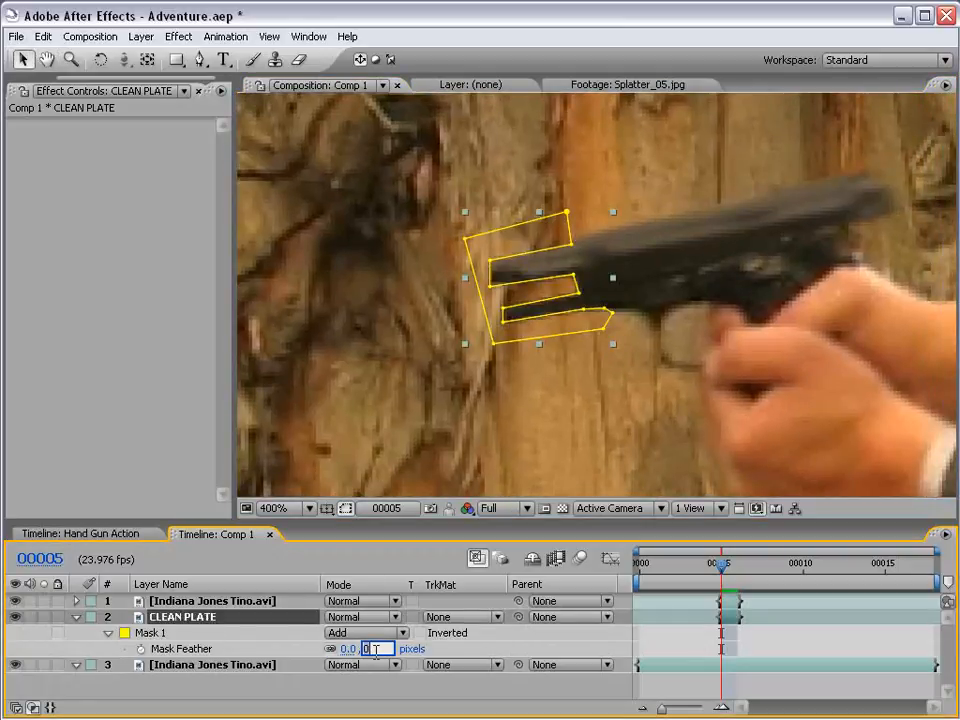
{"action": "type", "text": ".5"}
{"action": "key", "text": "Return"}
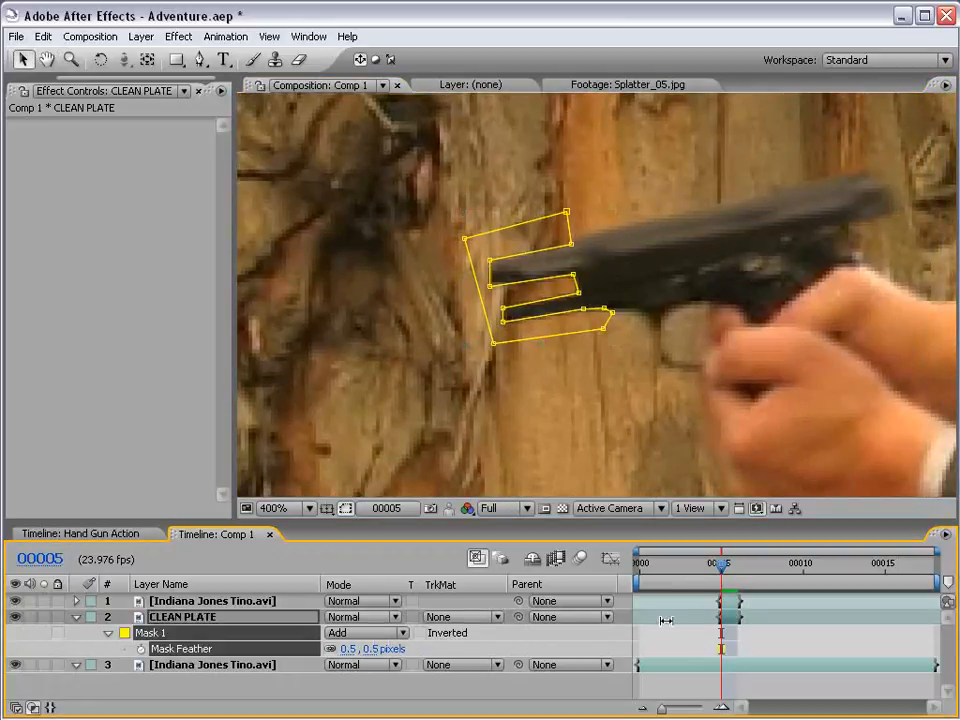
{"action": "left_click", "coordinate": [659, 611]}
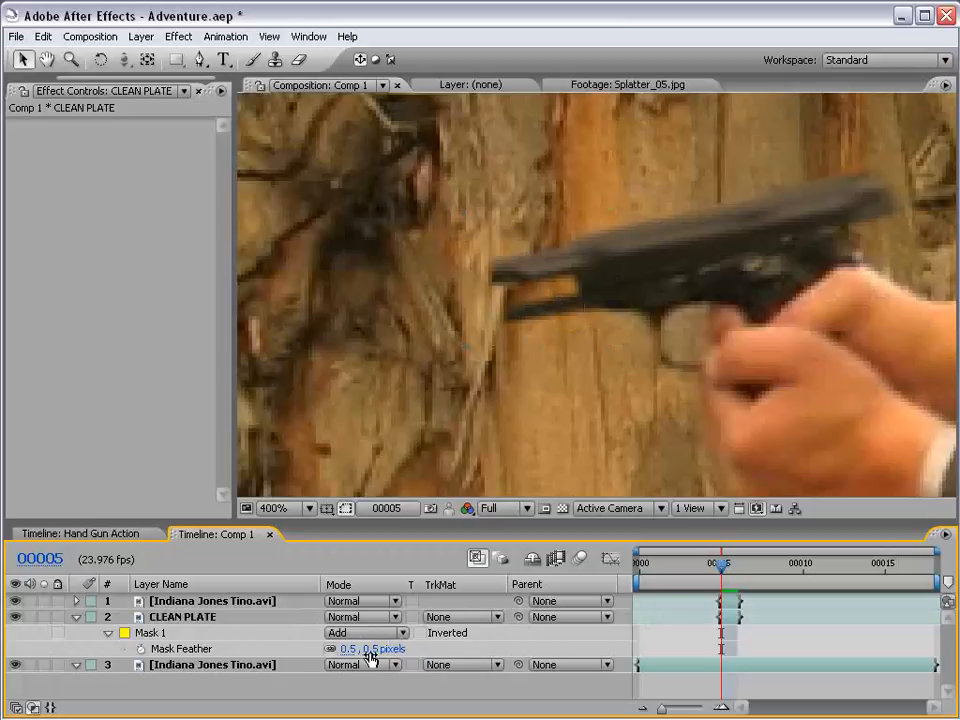
- Feather the mask on the blurred slide layer above CLEAN PLATE by 0.5 pixels
{"action": "left_click", "coordinate": [184, 603]}
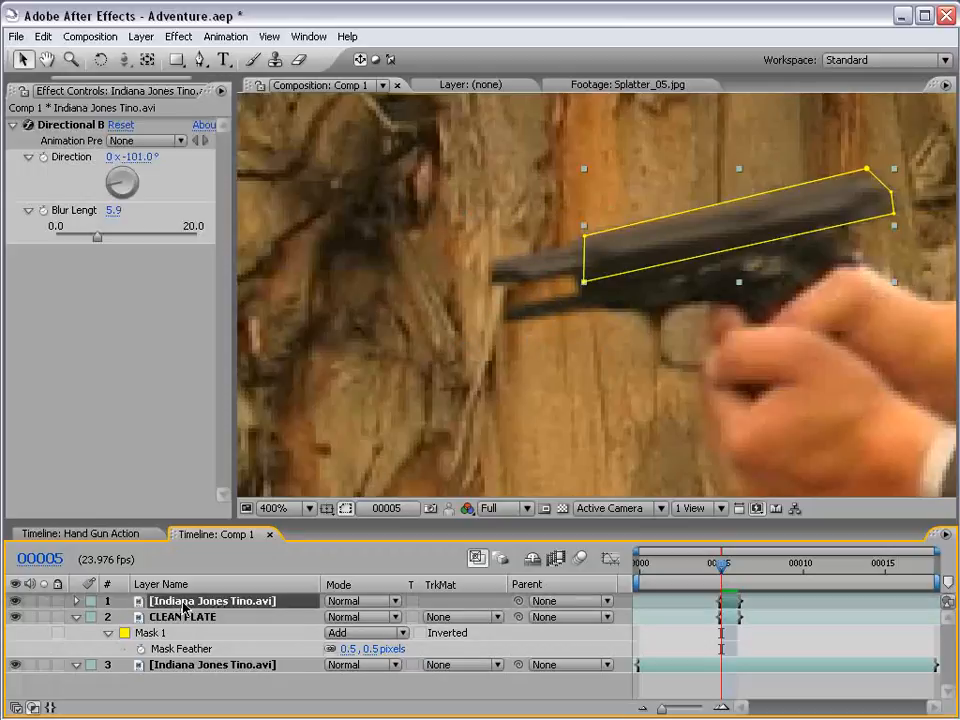
{"action": "key", "text": "m"}
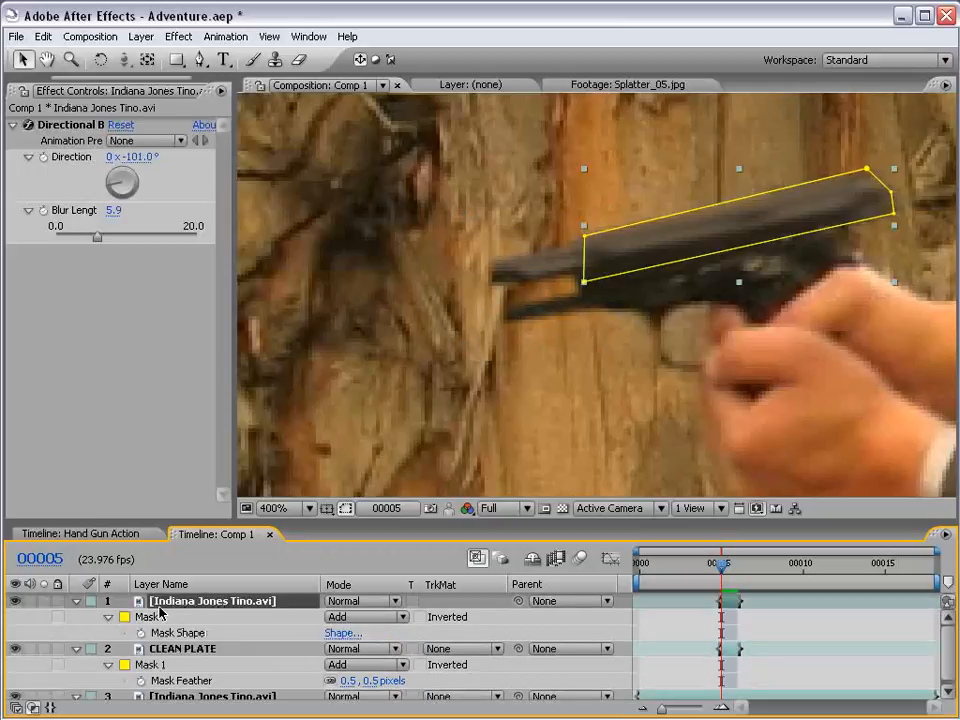
{"action": "key", "text": "f"}
{"action": "left_click", "coordinate": [370, 632]}
{"action": "type", "text": "0.5"}
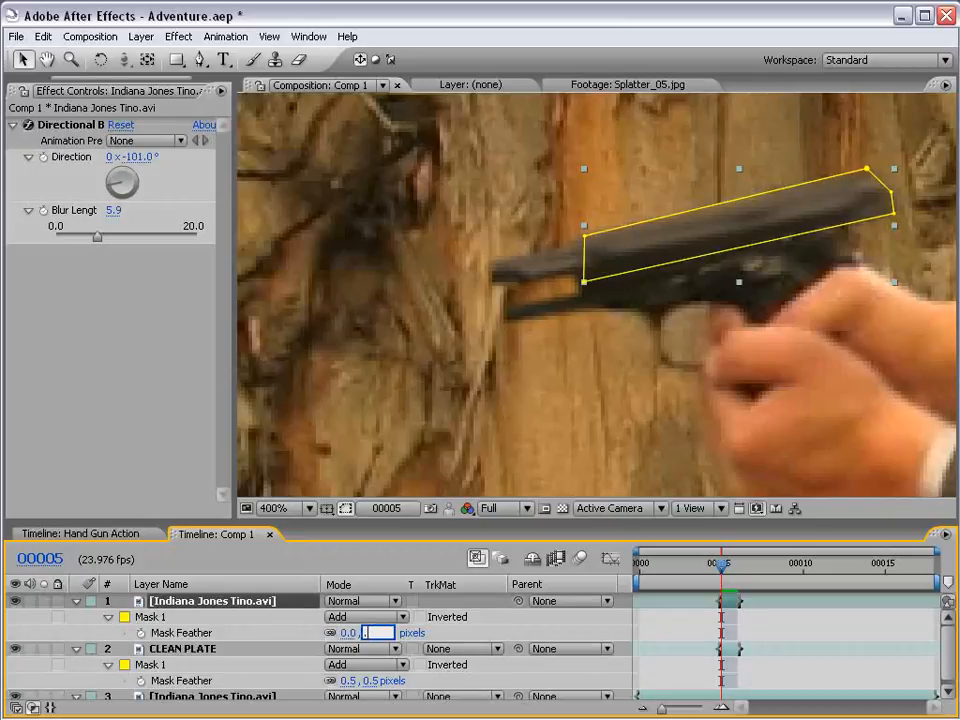
{"action": "key", "text": "Return"}
{"action": "key", "text": "F2"}
- Step back and forth between frames 4 and 5 at 100% zoom to check the slide recoil
{"action": "key", "text": "h"}
{"action": "key", "text": "comma"}
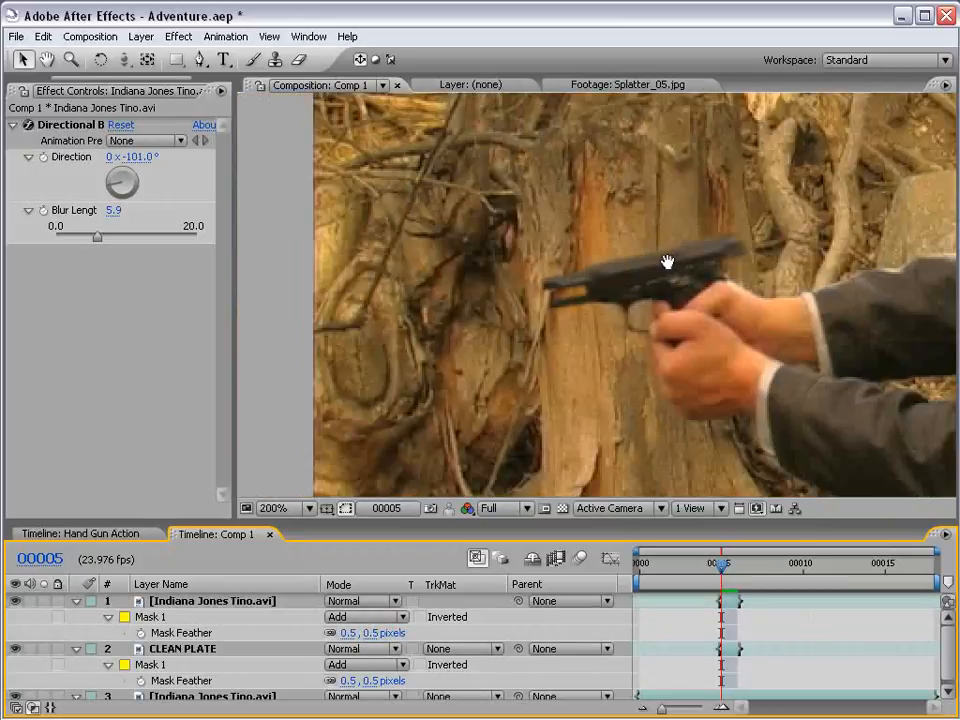
{"action": "left_click_drag", "start_coordinate": [790, 336], "coordinate": [615, 287]}
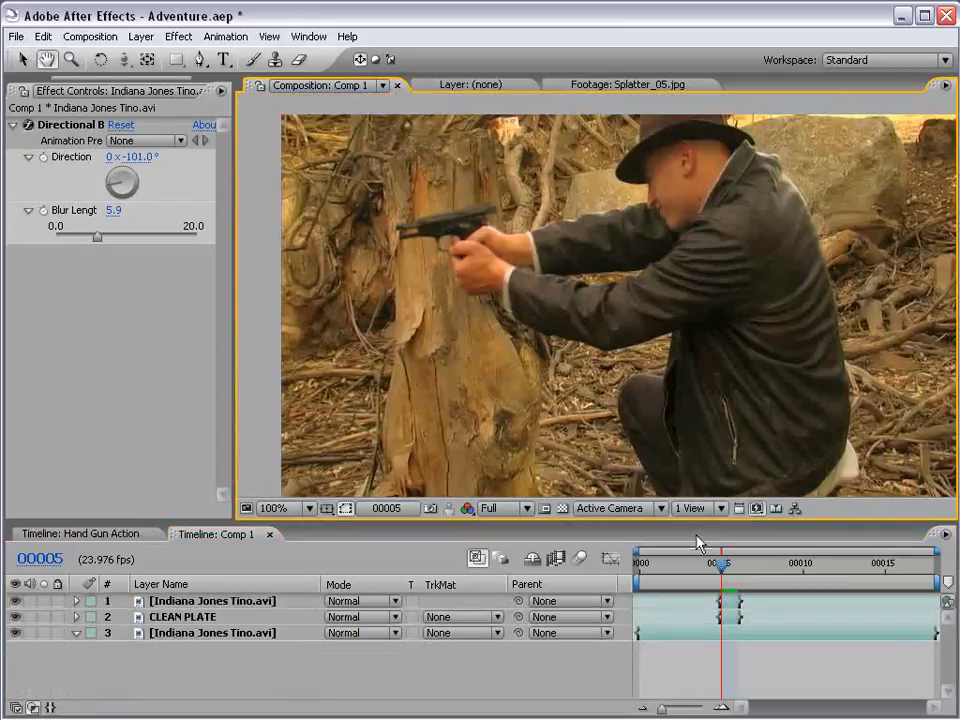
{"action": "key", "text": "Page_Up"}
{"action": "key", "text": "Page_Down"}
{"action": "key", "text": "Page_Up"}
{"action": "key", "text": "Page_Down"}
{"action": "key", "text": "Page_Up"}
{"action": "key", "text": "Page_Down"}
- Move the masked slide layer slightly farther back along the gun at frame 5 to strengthen the recoil
{"action": "left_click", "coordinate": [732, 603]}
{"action": "key", "text": "v"}
{"action": "key", "text": "period"}
{"action": "key", "text": "h"}
{"action": "left_click_drag", "start_coordinate": [402, 176], "coordinate": [657, 303]}
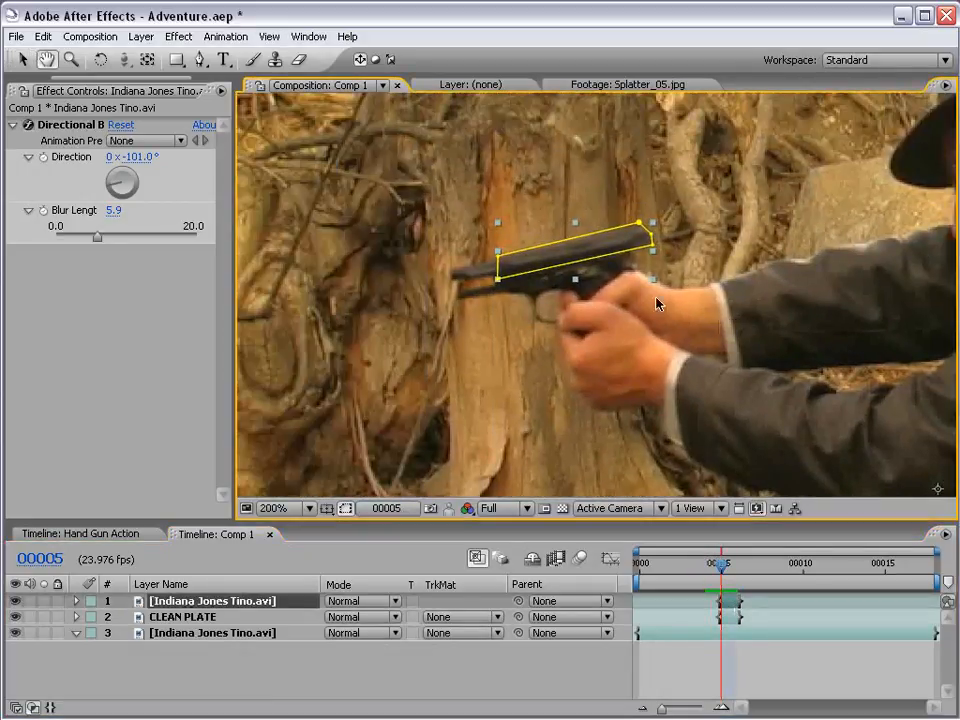
{"action": "key", "text": "v"}
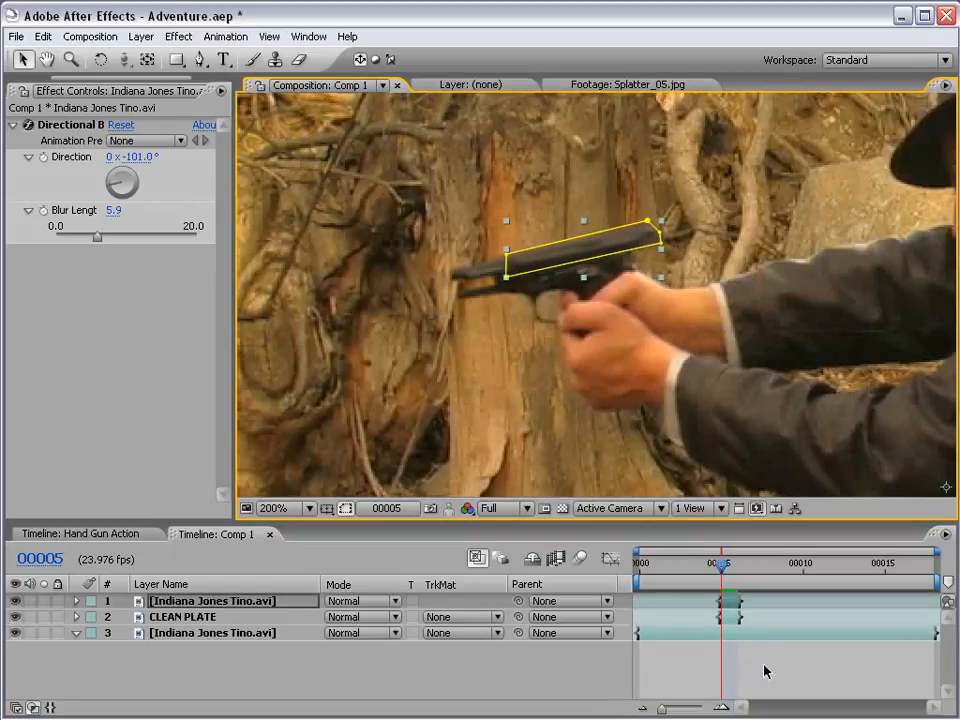
{"action": "left_click", "coordinate": [765, 671]}
- Step through frames 4 to 7 and run a preview to examine the slide recoil in motion
{"action": "key", "text": "Page_Up"}
{"action": "key", "text": "Page_Down"}
{"action": "key", "text": "Page_Up"}
{"action": "key", "text": "Page_Down"}
{"action": "key", "text": "Page_Up"}
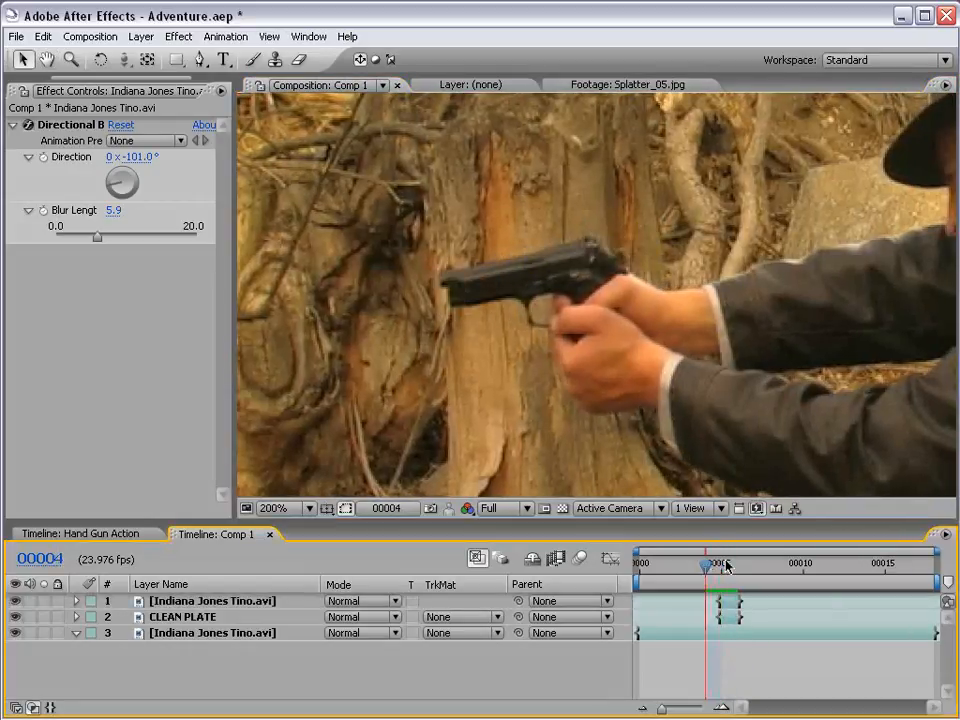
{"action": "key", "text": "Page_Down"}
{"action": "key", "text": "Page_Down"}
{"action": "key", "text": "Page_Down"}
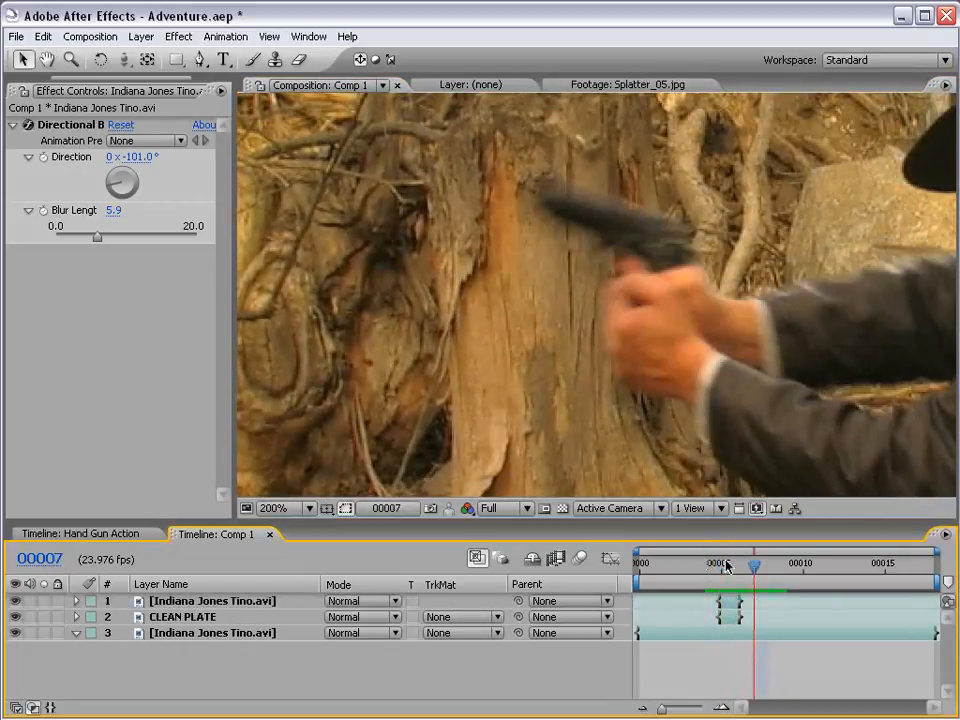
{"action": "key", "text": "Page_Up"}
{"action": "key", "text": "Page_Up"}
{"action": "key", "text": "Page_Up"}
{"action": "mouse_move", "coordinate": [727, 566]}
{"action": "left_mouse_down"}
{"action": "mouse_move", "coordinate": [735, 566]}
{"action": "mouse_move", "coordinate": [723, 576]}
{"action": "left_mouse_up"}
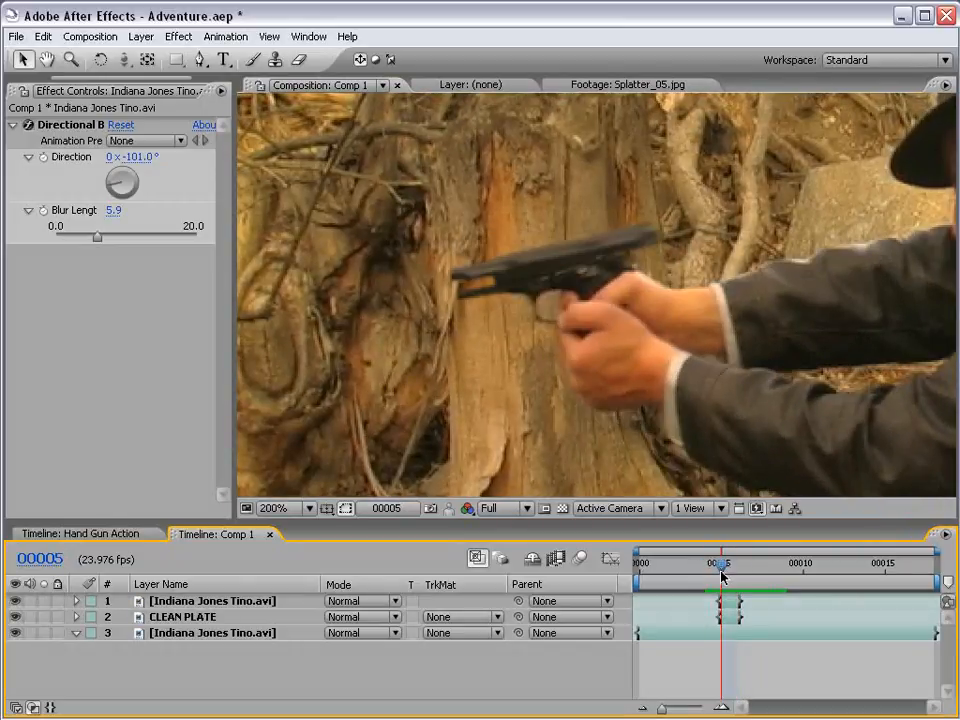
{"action": "key", "text": "Page_Up"}
{"action": "key", "text": "Page_Down"}
{"action": "key", "text": "Page_Down"}
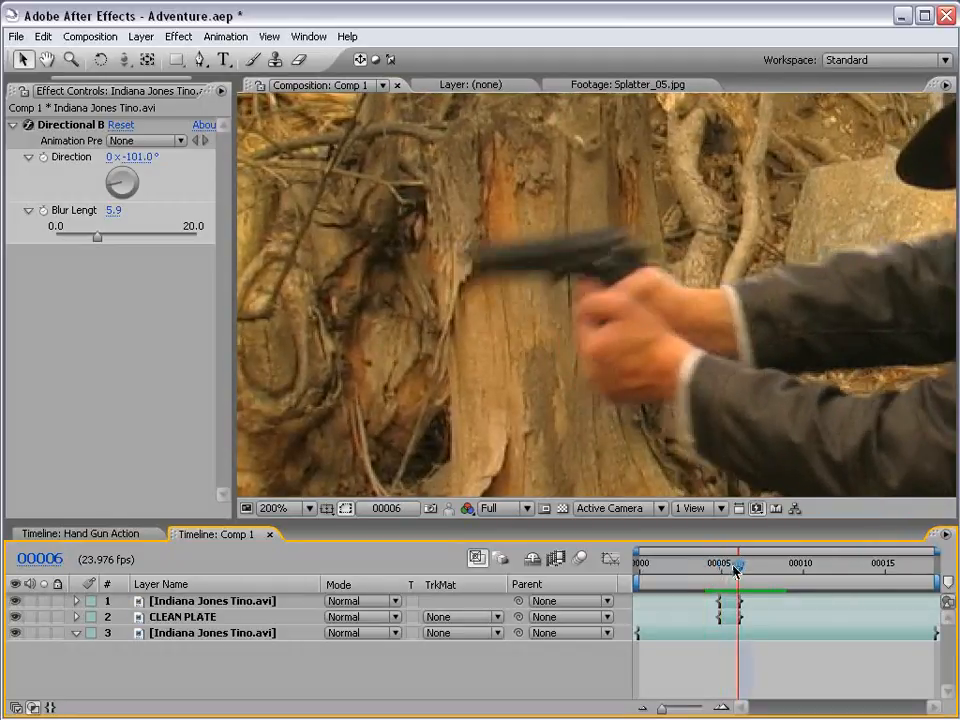
{"action": "key", "text": "Page_Down"}
{"action": "key", "text": "Page_Up"}
{"action": "key", "text": "Page_Up"}
{"action": "key", "text": "Page_Down"}
{"action": "key", "text": "Page_Down"}
{"action": "key", "text": "KP_0"}
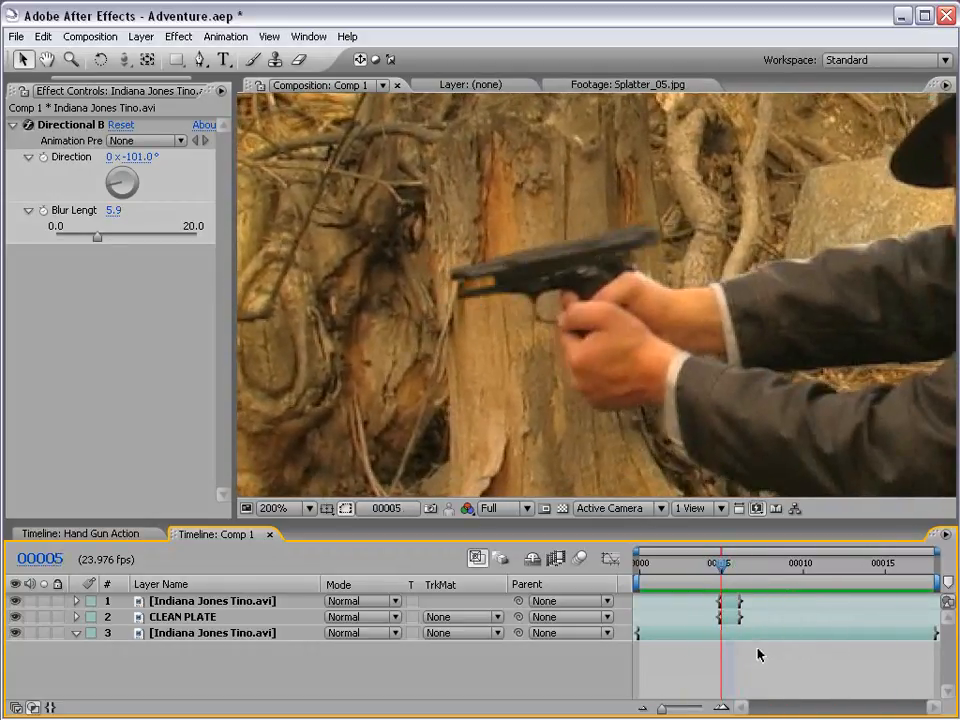
- Shorten the CLEAN PLATE mask's opening between barrel and lower frame by pulling its two inner points toward the muzzle
{"action": "left_click", "coordinate": [731, 617]}
{"action": "key", "text": "period"}
{"action": "left_click_drag", "start_coordinate": [461, 298], "coordinate": [585, 326]}
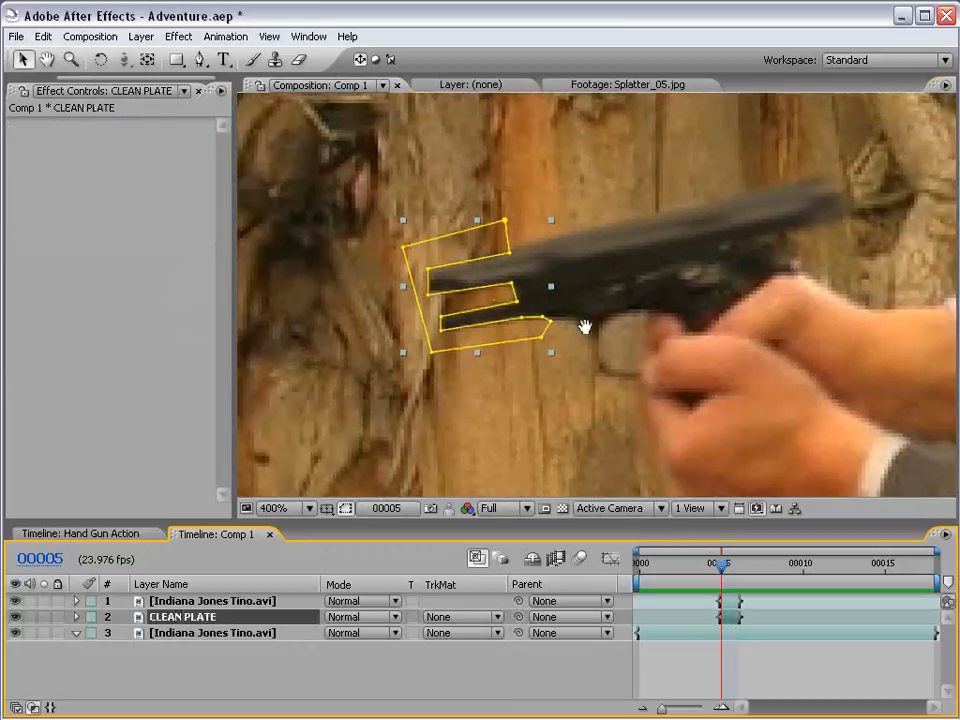
{"action": "key", "text": "period"}
{"action": "left_click_drag", "start_coordinate": [501, 309], "coordinate": [586, 309]}
{"action": "left_click_drag", "start_coordinate": [514, 273], "coordinate": [491, 273]}
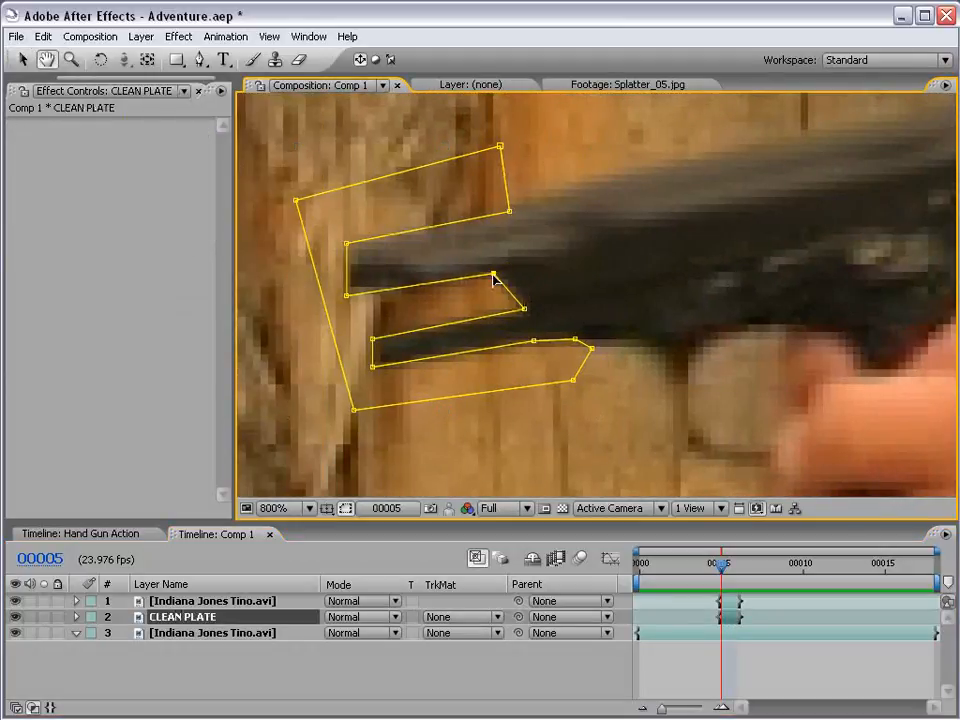
{"action": "left_click_drag", "start_coordinate": [522, 310], "coordinate": [502, 311]}
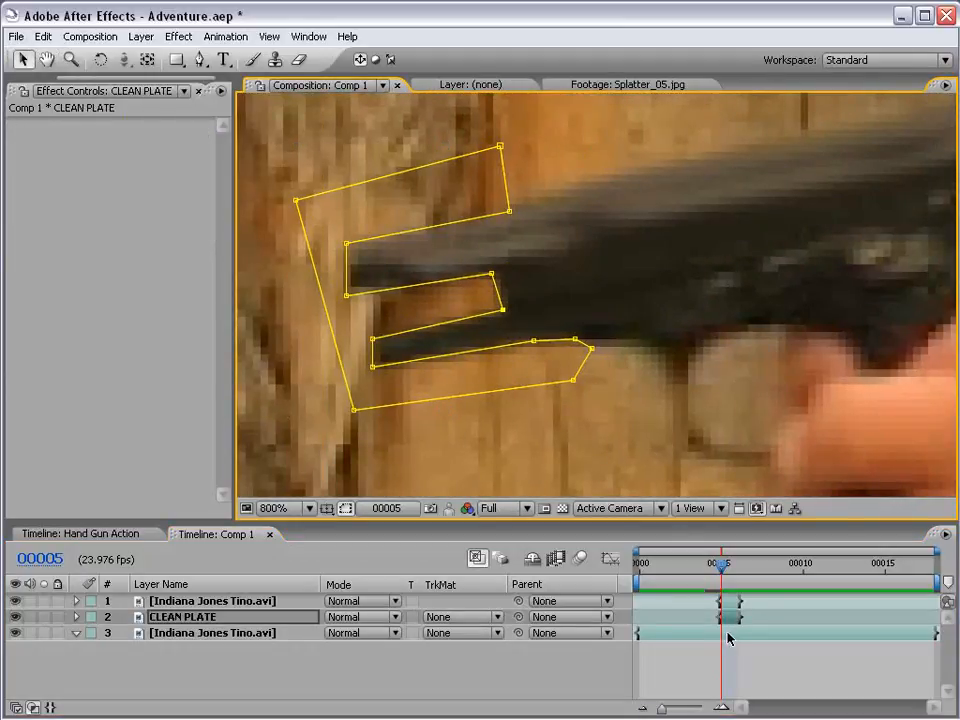
{"action": "left_click", "coordinate": [727, 657]}
{"action": "key", "text": "comma"}
{"action": "key", "text": "comma"}
{"action": "left_click_drag", "start_coordinate": [800, 368], "coordinate": [680, 332]}
{"action": "key", "text": "comma"}
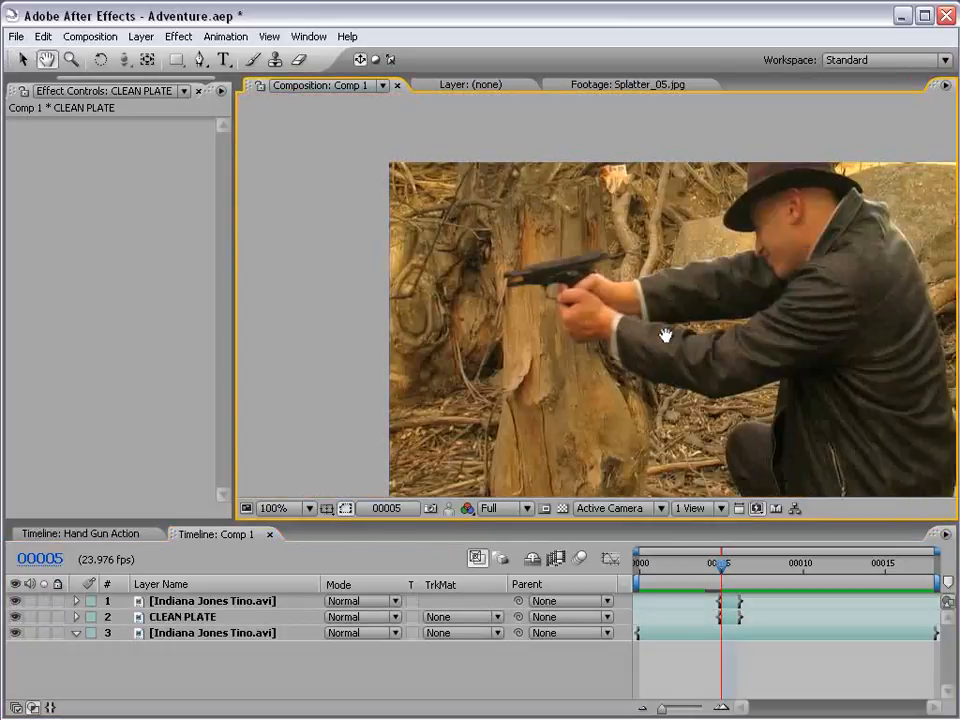
{"action": "left_click", "coordinate": [771, 661]}
{"action": "key", "text": "v"}
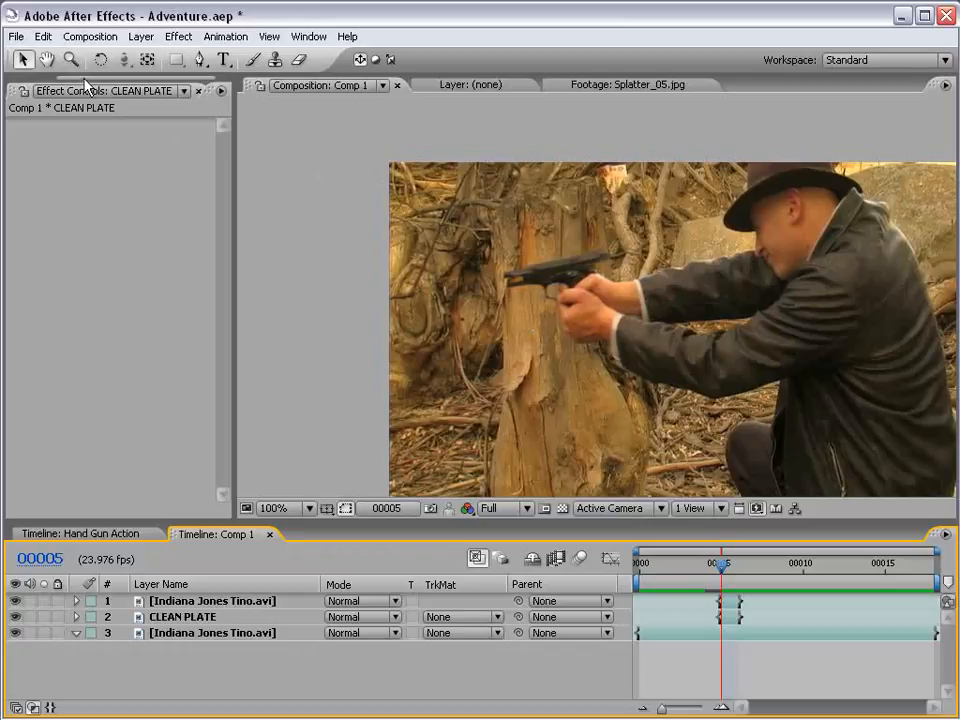
- Add 9mm_01.mov to Comp 1 as the top layer, place it at about 280, 196 and start it at frame 5
{"action": "left_click_drag", "start_coordinate": [82, 78], "coordinate": [30, 79]}
{"action": "left_click", "coordinate": [33, 91]}
{"action": "left_click", "coordinate": [30, 208]}
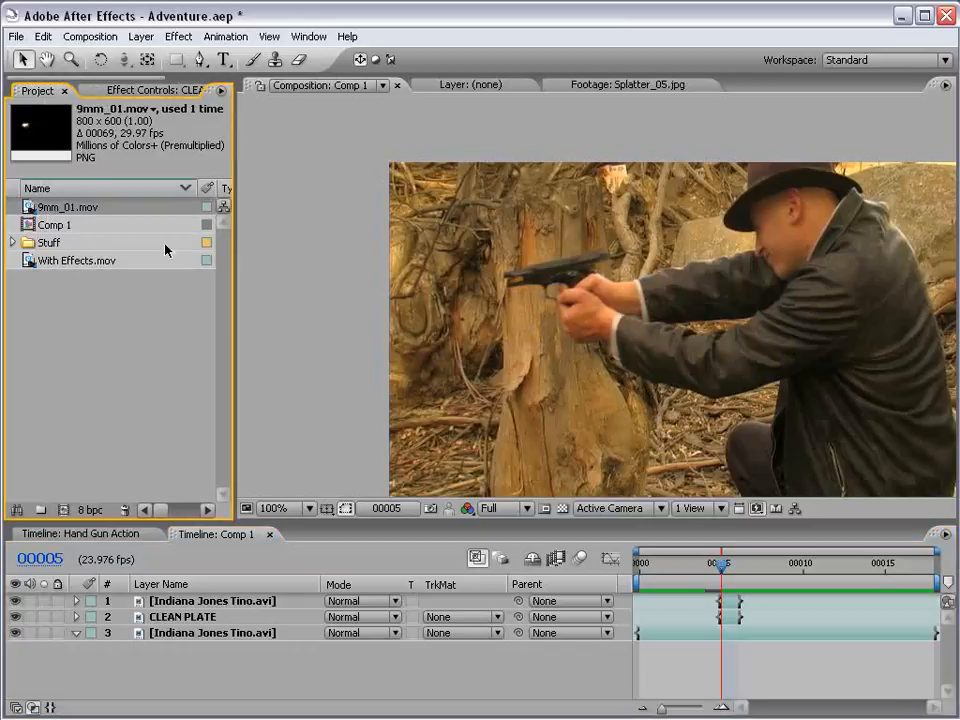
{"action": "left_click_drag", "start_coordinate": [157, 220], "coordinate": [540, 306]}
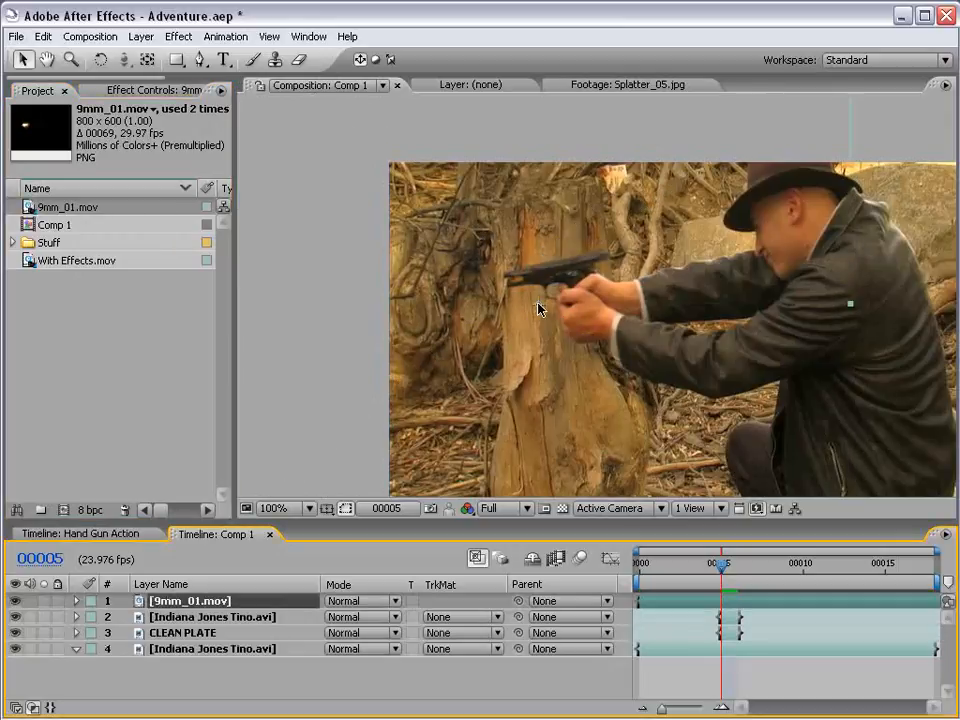
{"action": "left_click_drag", "start_coordinate": [604, 348], "coordinate": [512, 325]}
{"action": "key", "text": "bracketleft"}
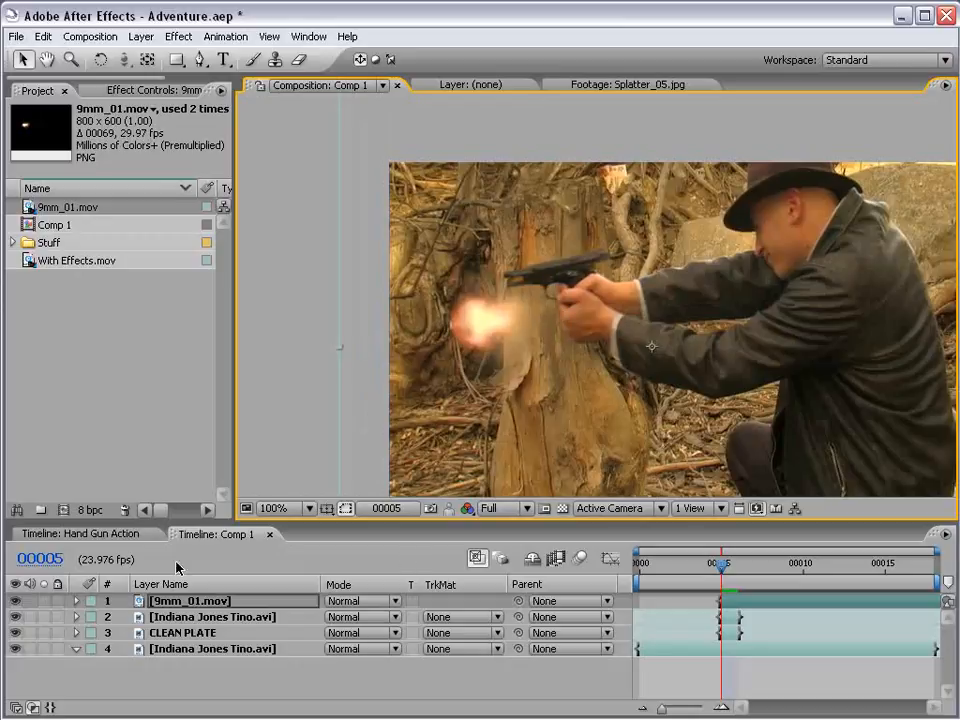
- Flip the 9mm_01.mov layer with a horizontal scale of -100% and move its flash to the gun's muzzle, at about -93, 143
{"action": "left_click", "coordinate": [77, 601]}
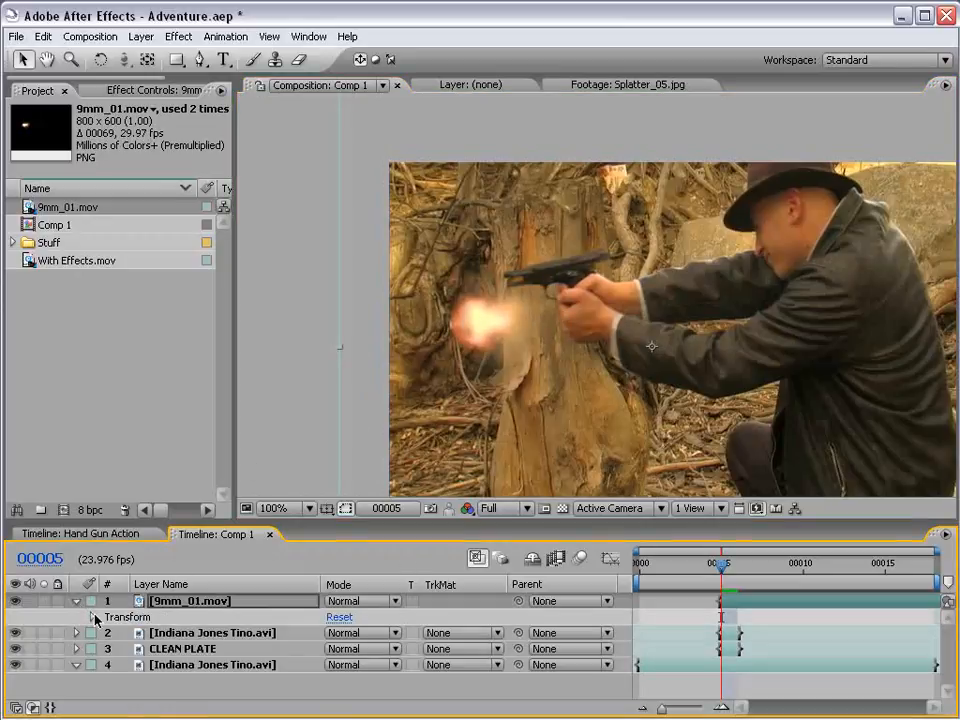
{"action": "left_click", "coordinate": [95, 617]}
{"action": "left_click", "coordinate": [249, 640]}
{"action": "left_click", "coordinate": [352, 661]}
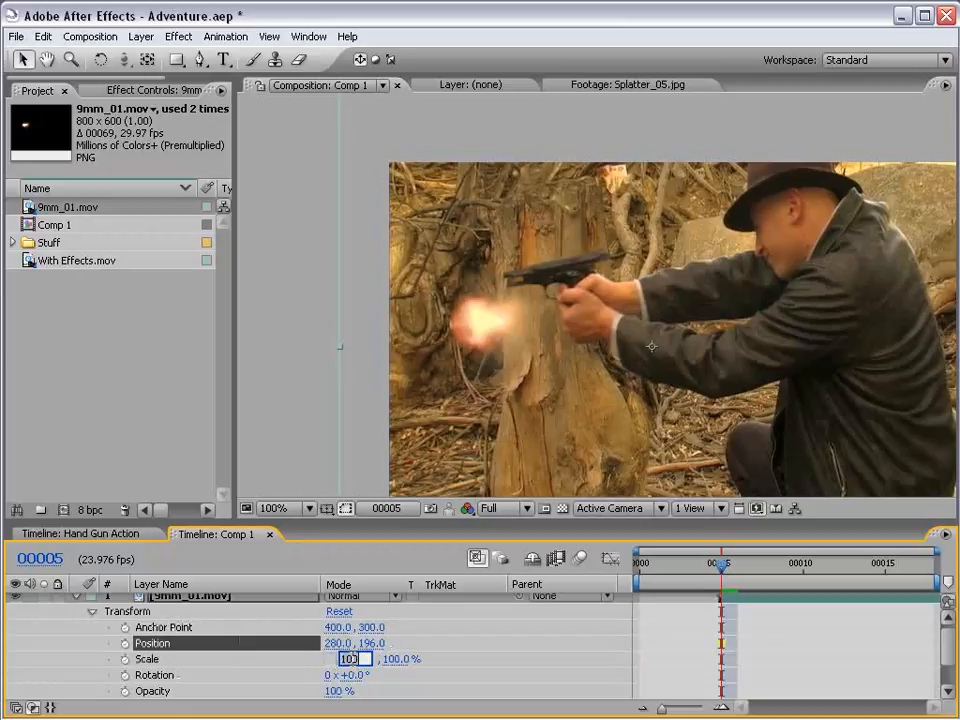
{"action": "type", "text": "-100"}
{"action": "key", "text": "Return"}
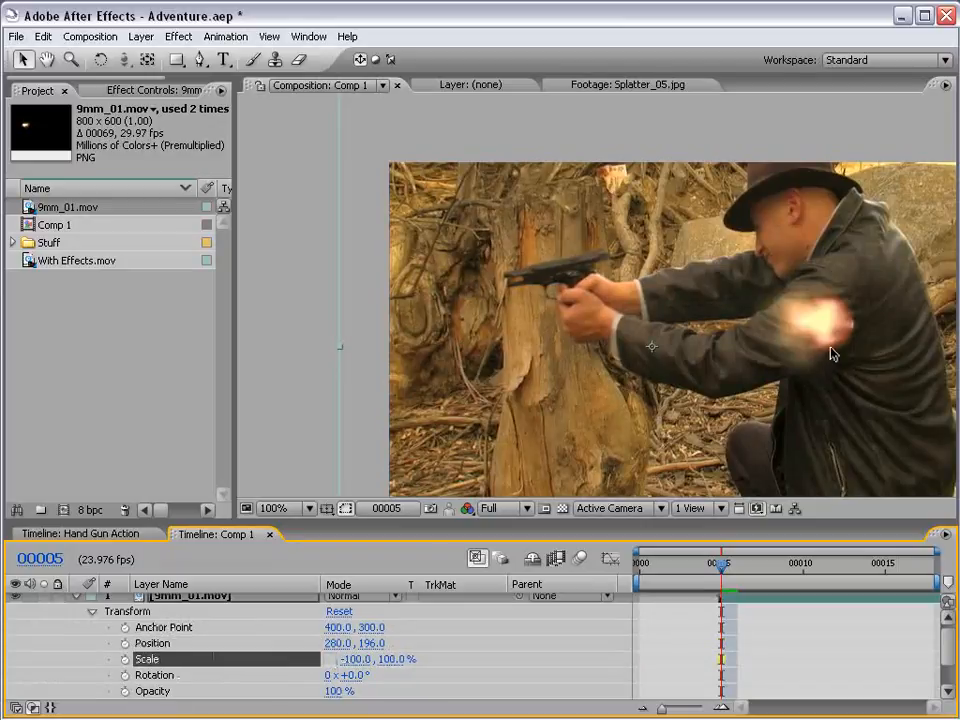
{"action": "left_click_drag", "start_coordinate": [835, 350], "coordinate": [503, 302]}
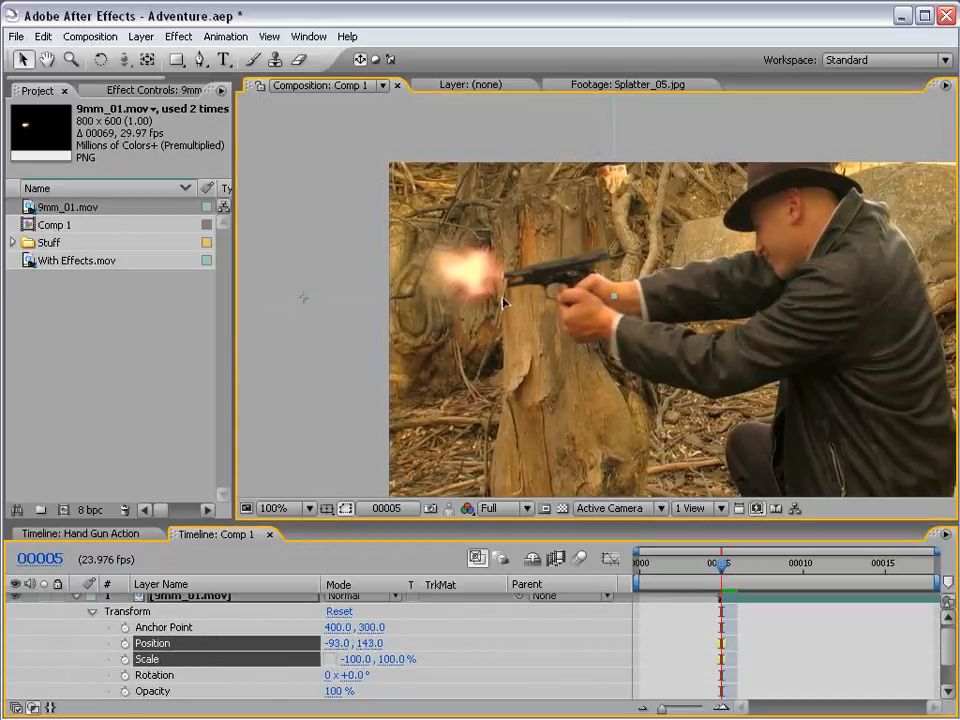
- Rotate the muzzle flash slightly to follow the barrel's angle and reposition it at the end of the barrel
{"action": "key", "text": "w"}
{"action": "left_click_drag", "start_coordinate": [408, 364], "coordinate": [451, 348]}
{"action": "key", "text": "v"}
{"action": "left_click_drag", "start_coordinate": [479, 268], "coordinate": [488, 320]}
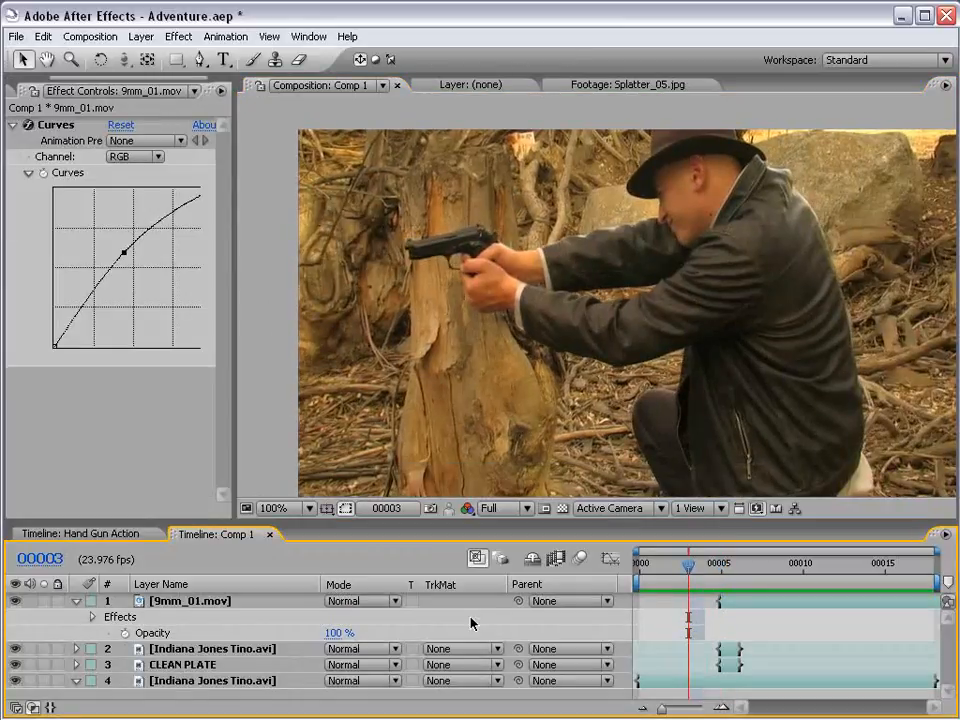
- Step forward and back through the frames around the shot to check the muzzle flash against the slide recoil
{"action": "key", "text": "Page_Down"}
{"action": "key", "text": "Page_Down"}
{"action": "key", "text": "Page_Down"}
{"action": "key", "text": "Page_Down"}
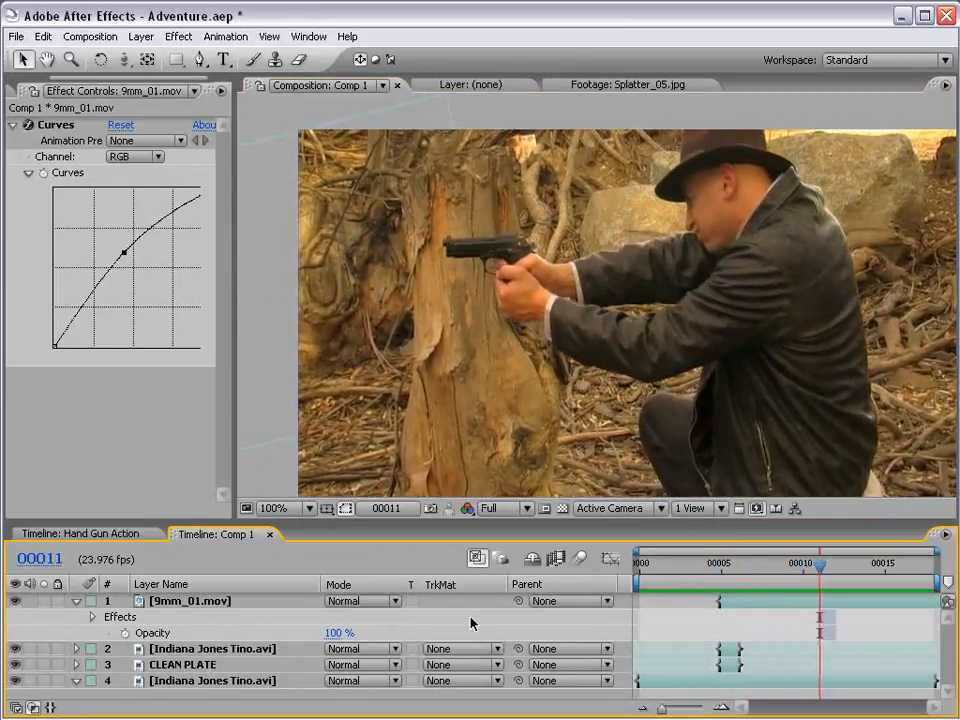
{"action": "key", "text": "Page_Up"}
{"action": "key", "text": "Page_Up"}
{"action": "key", "text": "Page_Up"}
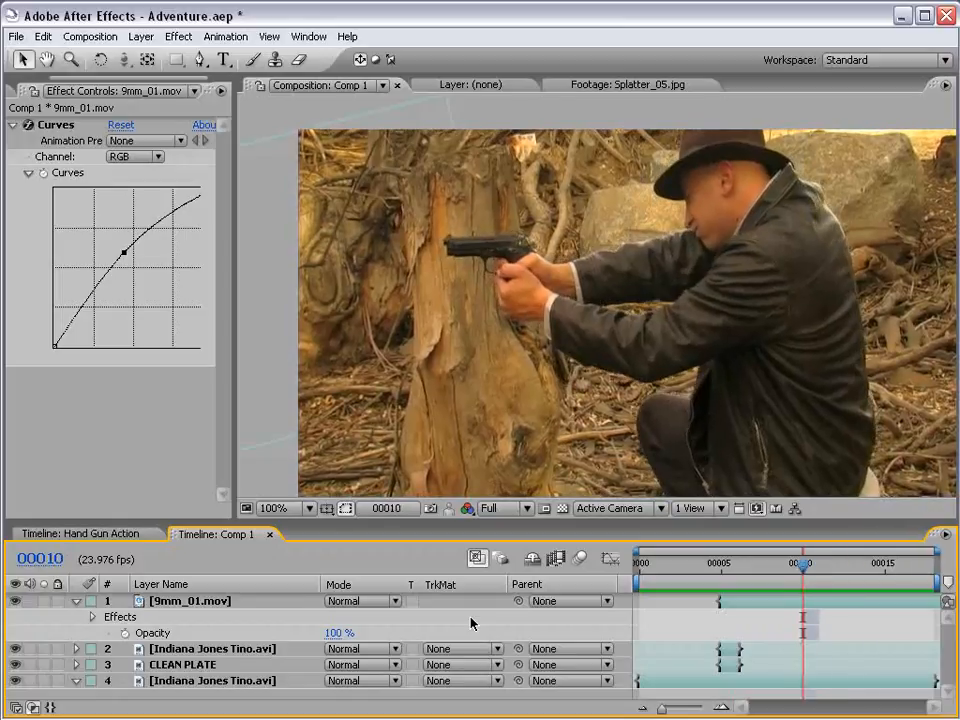
- Switch to the Hand Gun Action composition, select Adjustment Layer 2 and go to frame 2 to examine its color correction
{"action": "left_click", "coordinate": [116, 534]}
{"action": "left_click", "coordinate": [194, 604]}
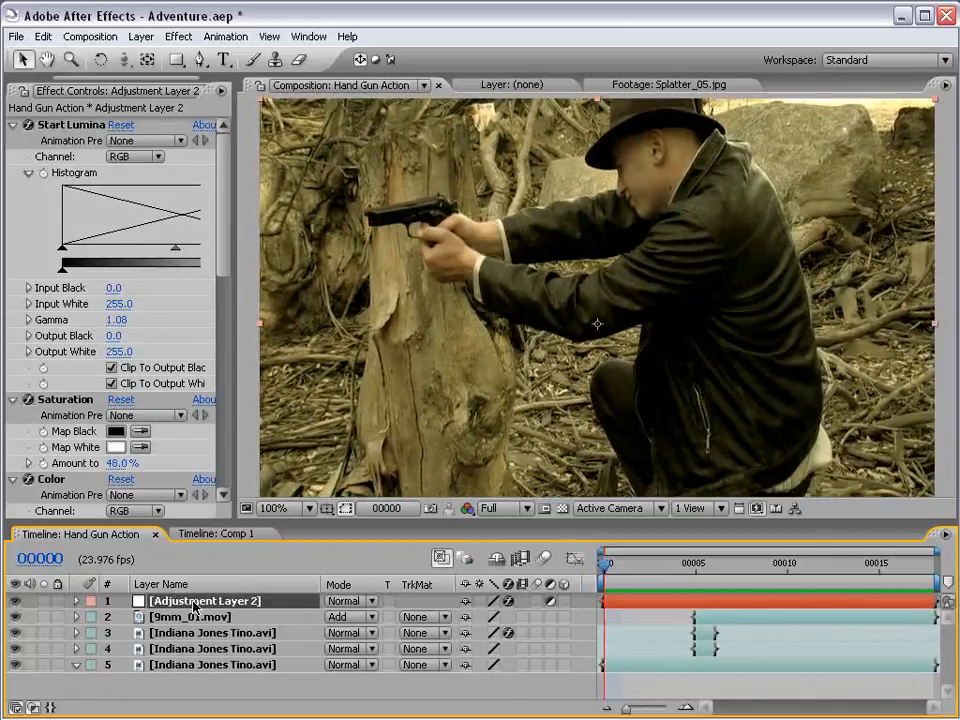
{"action": "left_click_drag", "start_coordinate": [604, 563], "coordinate": [641, 566]}
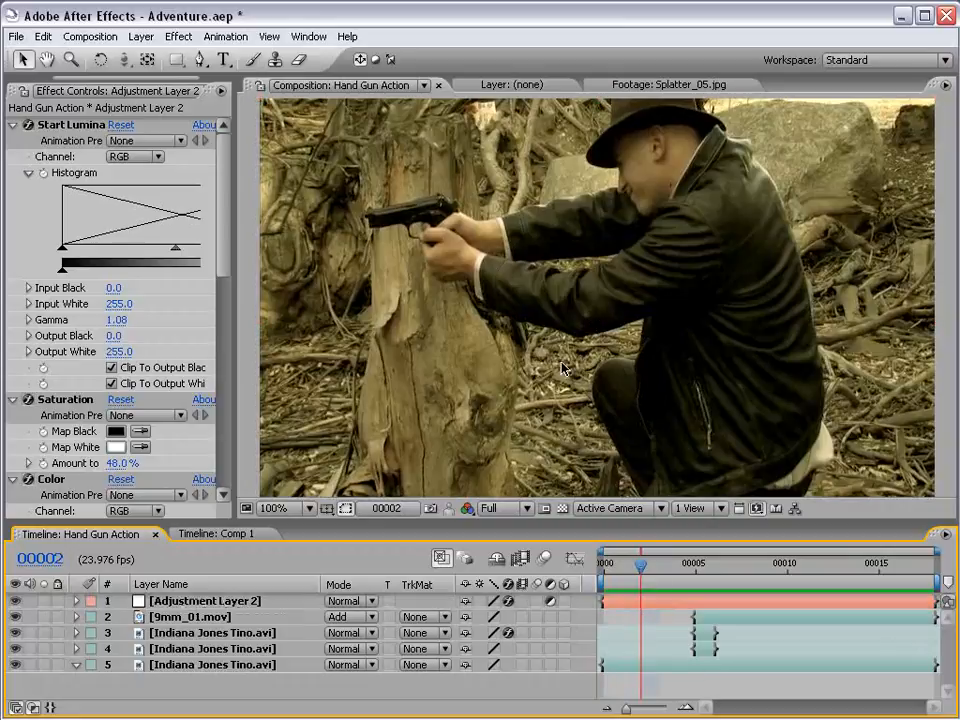